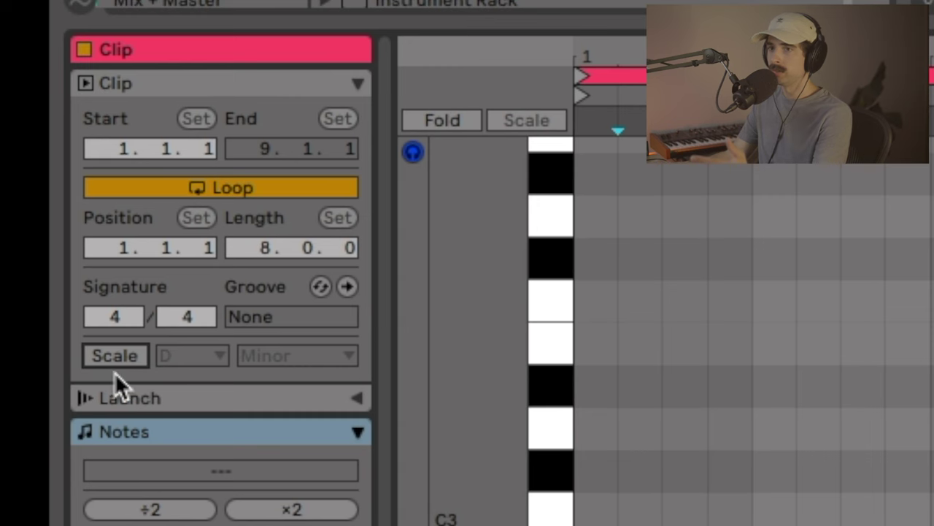
- Turn on the D Minor scale for the clip and fold the piano roll to scale rows
{"action": "left_click", "coordinate": [113, 356]}
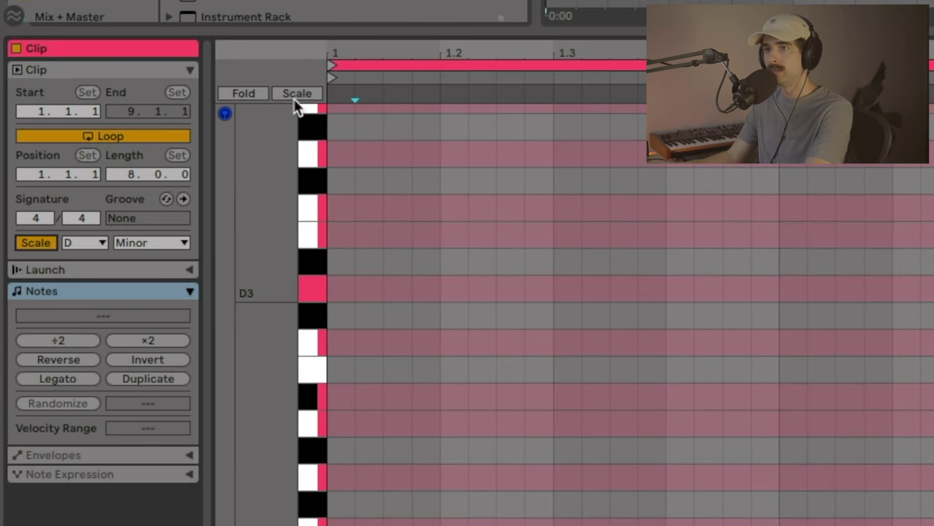
{"action": "left_click", "coordinate": [295, 97]}
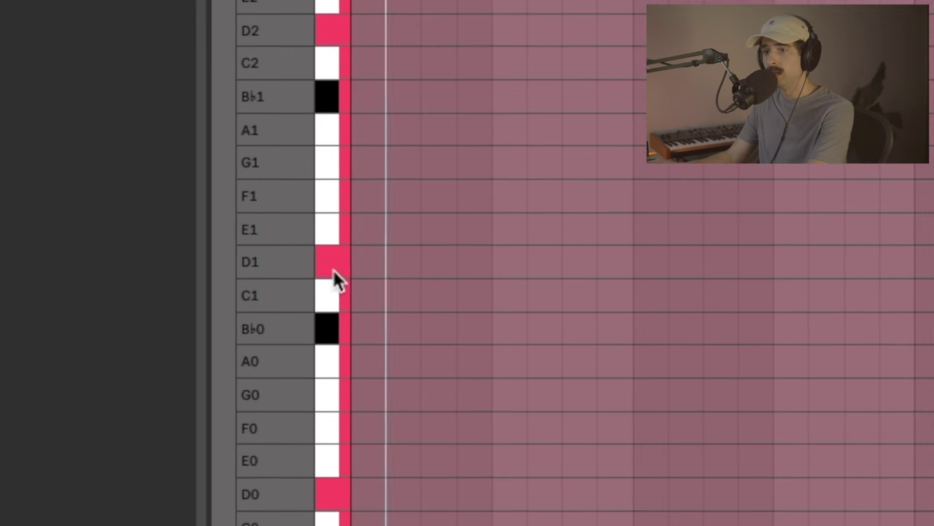
- Draw a one-bar D1 bass note and copy it into the next bars as A1, G1 and F1
{"action": "double_click", "coordinate": [378, 269]}
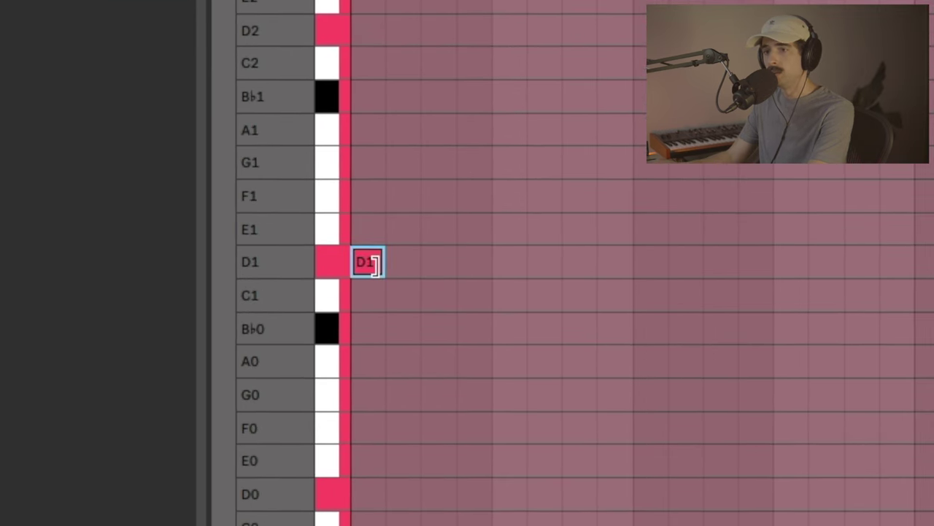
{"action": "left_click_drag", "start_coordinate": [381, 261], "coordinate": [757, 257]}
{"action": "left_click_drag", "start_coordinate": [281, 393], "coordinate": [340, 394]}
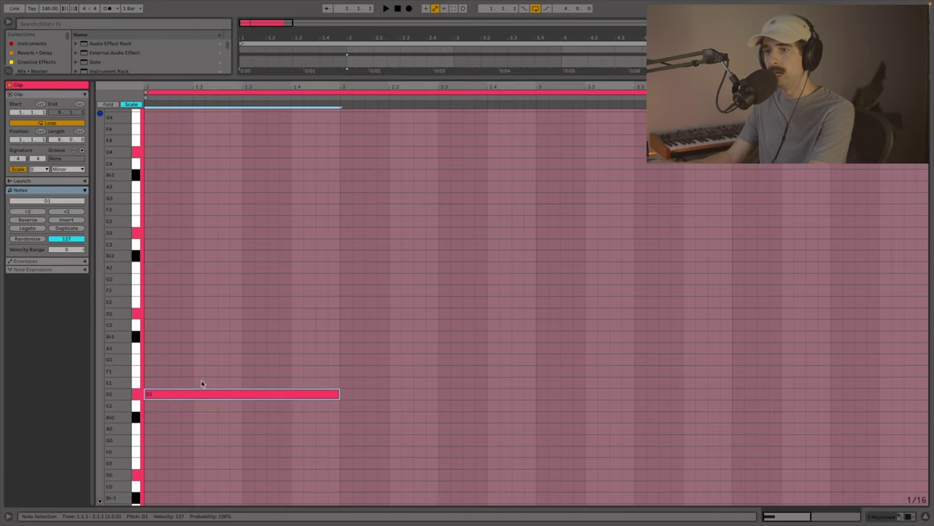
{"action": "left_click_drag", "start_coordinate": [136, 394], "coordinate": [137, 352]}
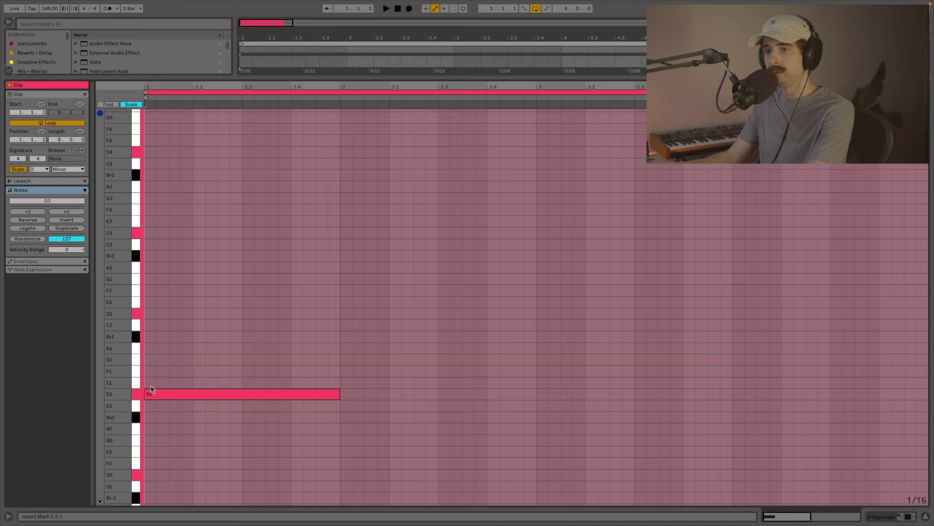
{"action": "left_click_drag", "start_coordinate": [151, 395], "coordinate": [745, 375]}
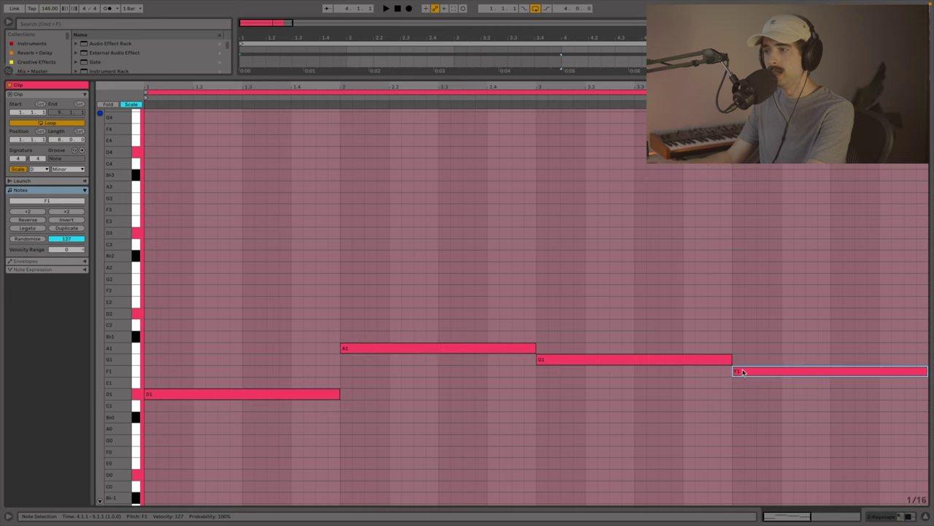
- Copy all four bass notes an octave up as D2, A2, G2 and F2
{"action": "left_click", "coordinate": [192, 444]}
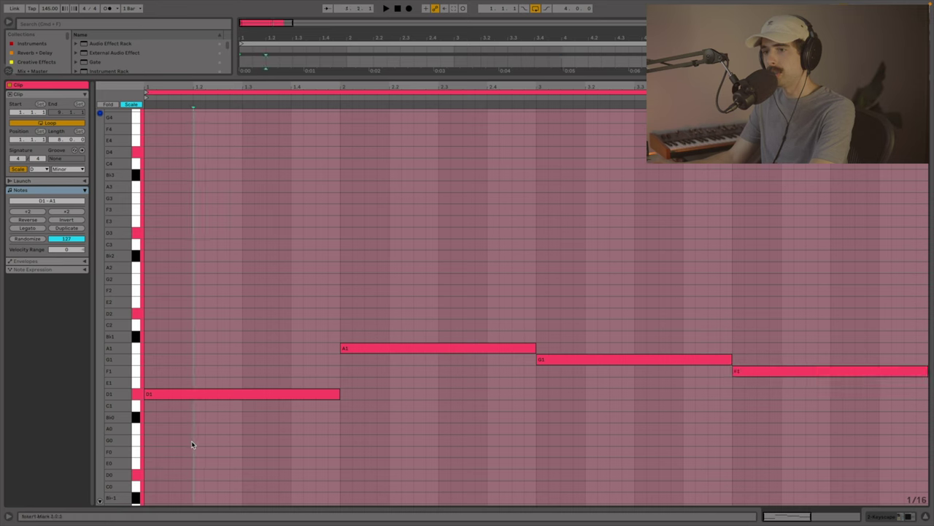
{"action": "mouse_move", "coordinate": [191, 444]}
{"action": "left_mouse_down"}
{"action": "mouse_move", "coordinate": [705, 260]}
{"action": "mouse_move", "coordinate": [824, 251]}
{"action": "left_mouse_up"}
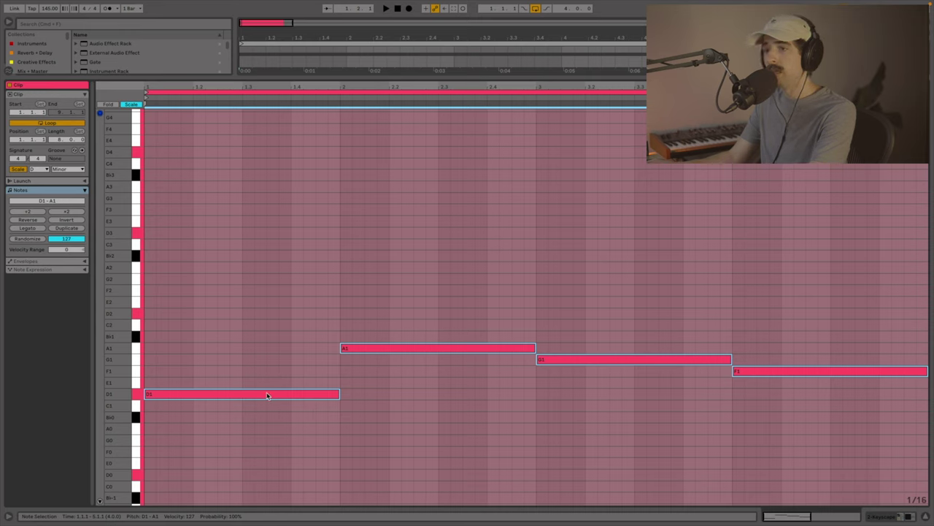
{"action": "left_click_drag", "start_coordinate": [268, 395], "coordinate": [262, 345]}
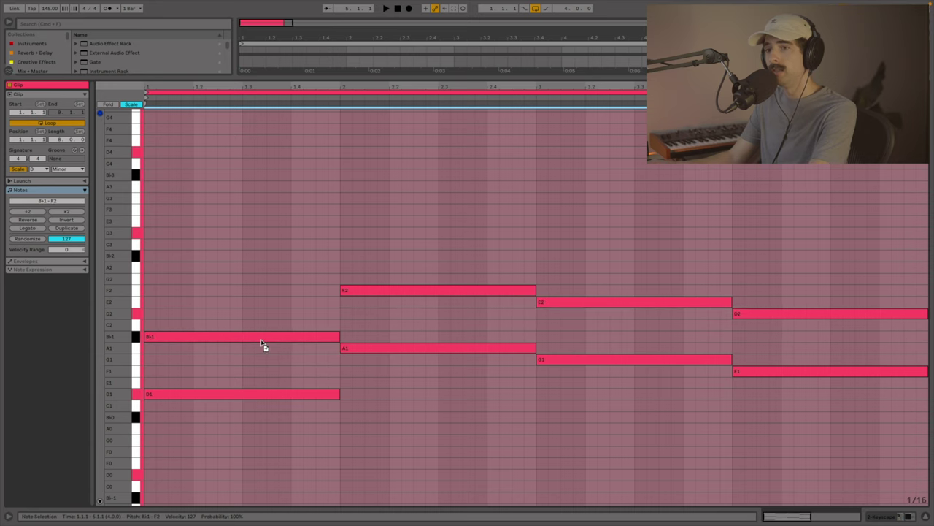
{"action": "left_click_drag", "start_coordinate": [263, 345], "coordinate": [262, 324]}
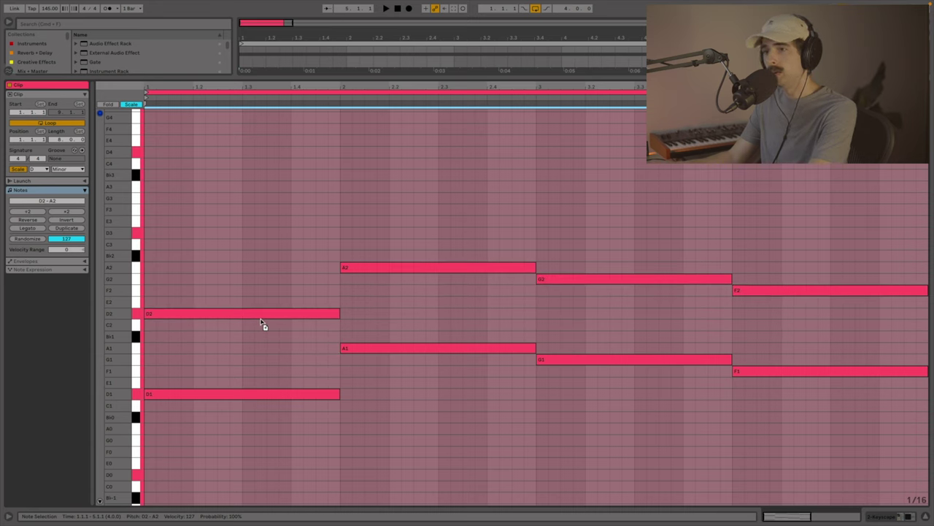
{"action": "left_click_drag", "start_coordinate": [263, 323], "coordinate": [262, 321]}
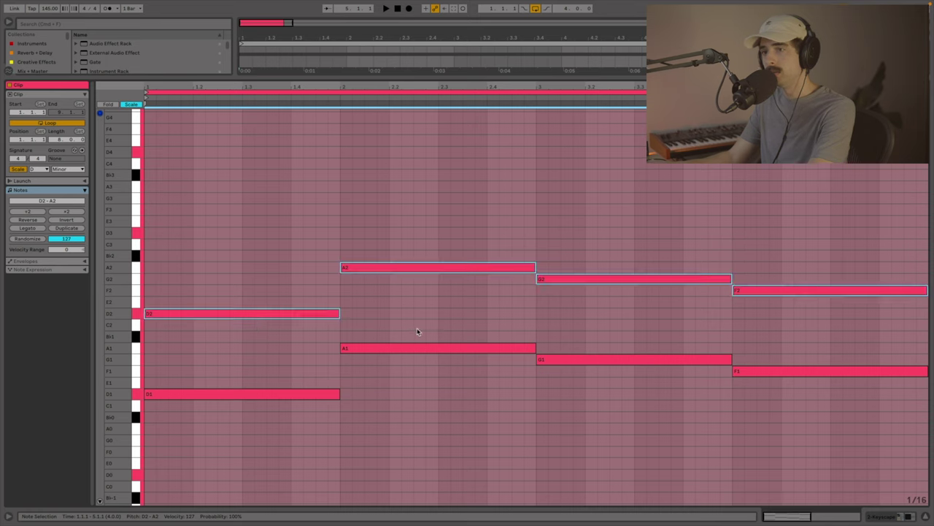
{"action": "left_click", "coordinate": [210, 324]}
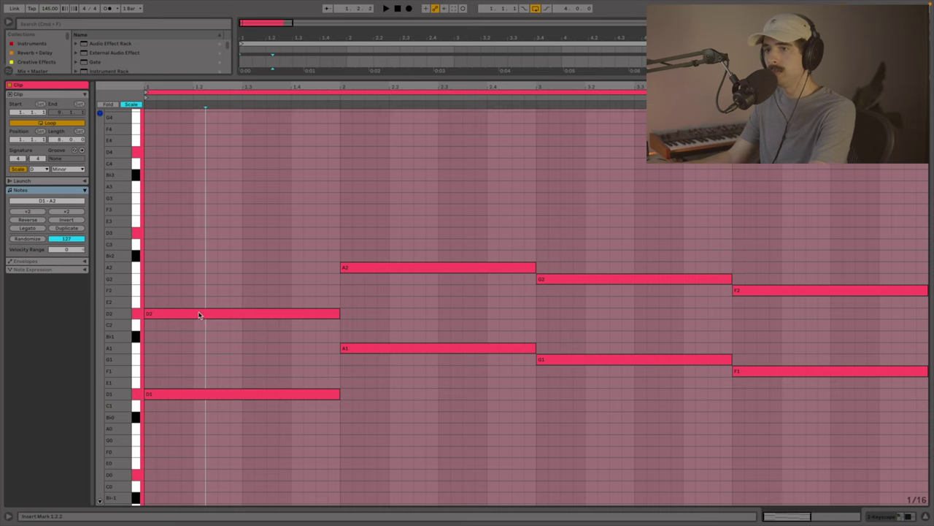
- Stack F2 and A2 over D2, then copy them into bar 2 and shift upward for the chords
{"action": "left_click", "coordinate": [199, 315]}
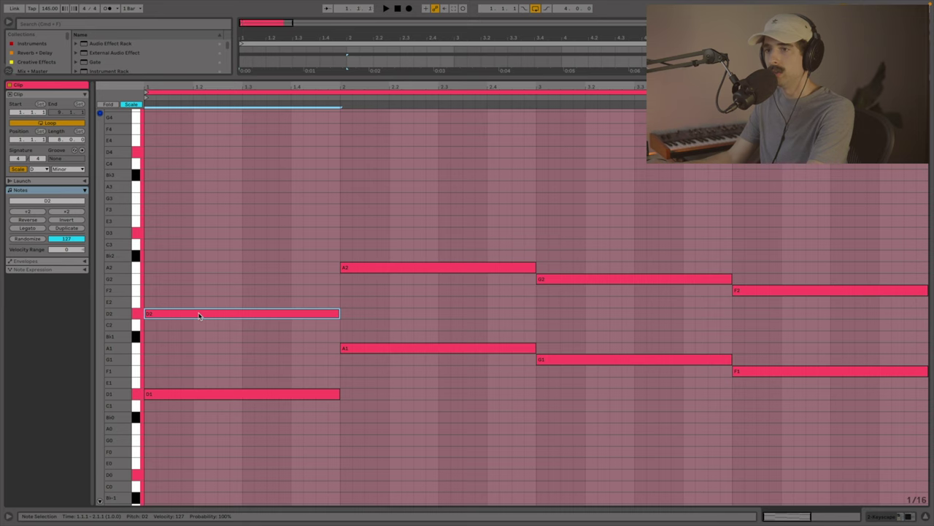
{"action": "left_click_drag", "start_coordinate": [199, 315], "coordinate": [197, 271]}
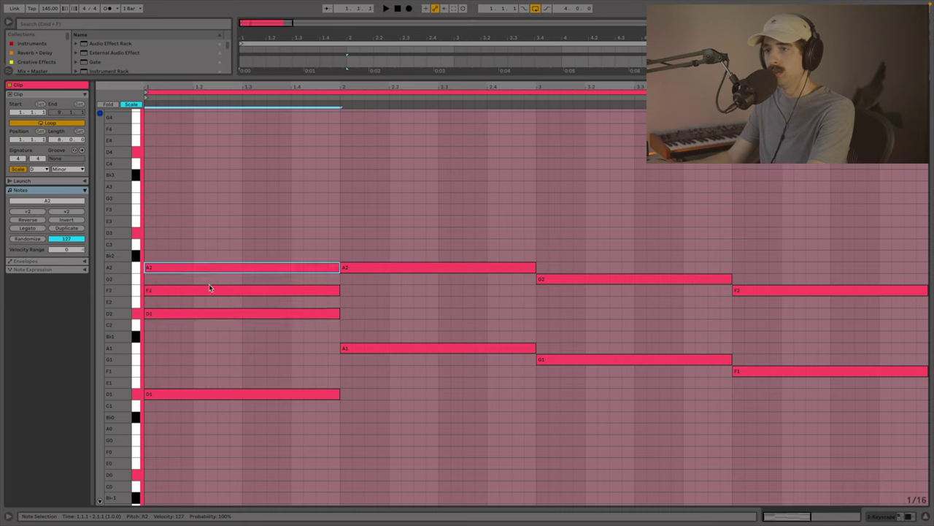
{"action": "left_click_drag", "start_coordinate": [214, 305], "coordinate": [221, 255]}
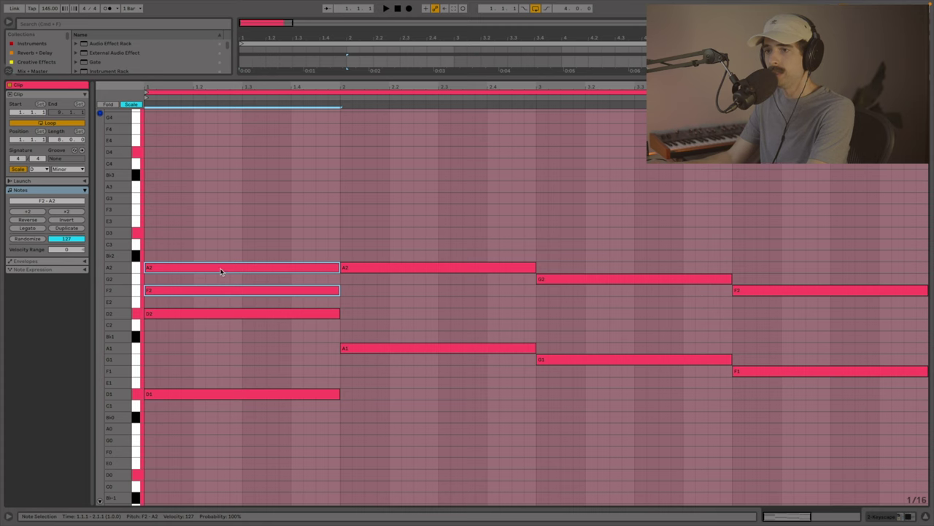
{"action": "left_click_drag", "start_coordinate": [221, 272], "coordinate": [822, 255]}
{"action": "key", "text": "Up"}
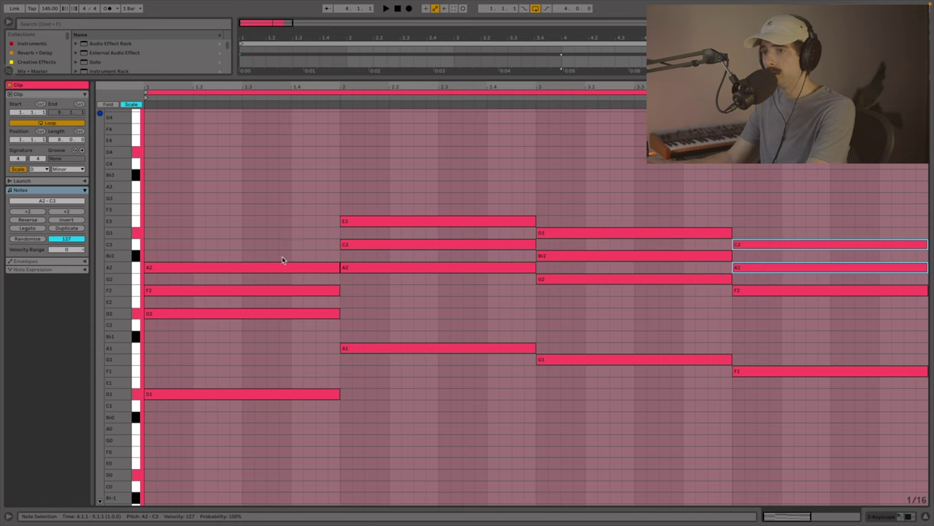
{"action": "left_click", "coordinate": [146, 200]}
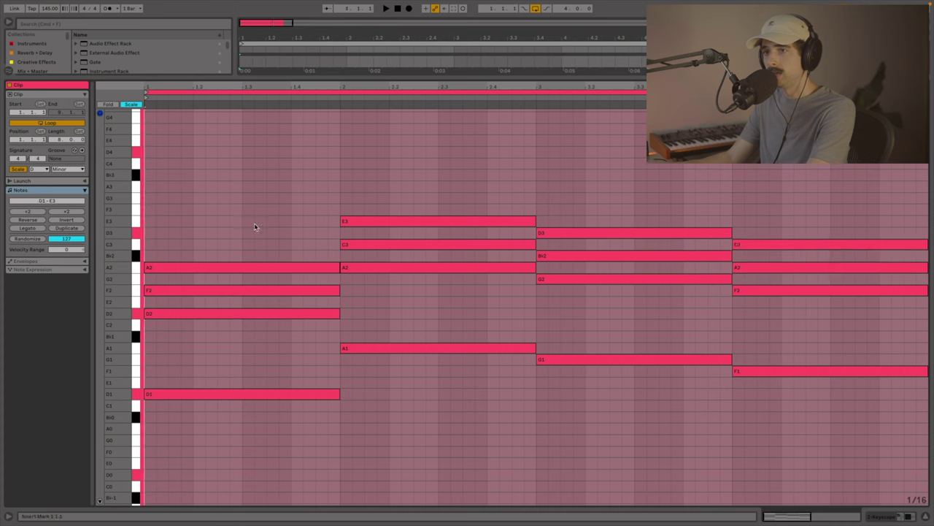
{"action": "key", "text": "space"}
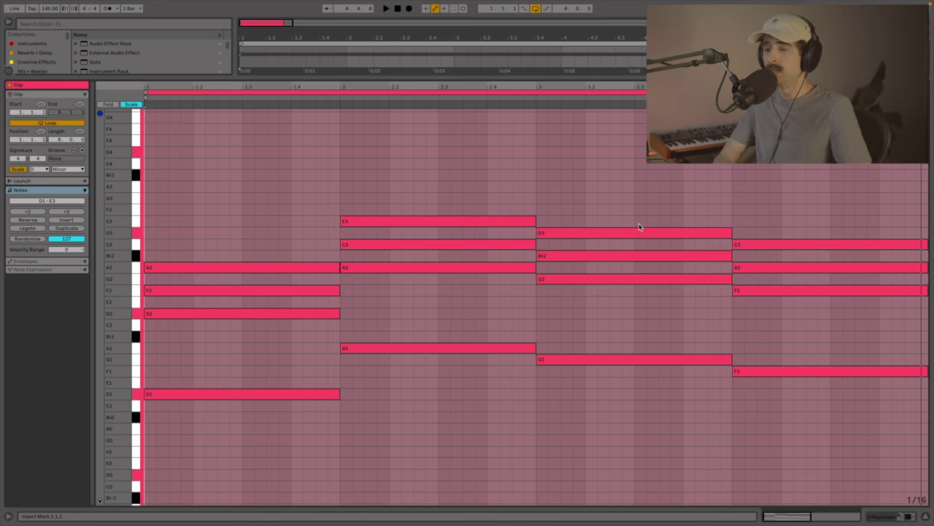
{"action": "double_click", "coordinate": [151, 246]}
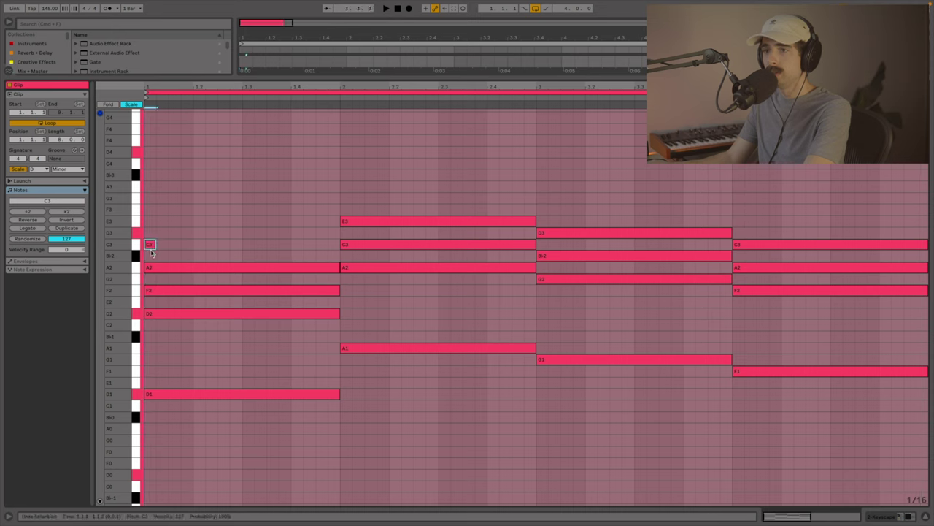
- Stretch C3 across bar 1 and draw a one-bar G3 over bar 2, auditioning both
{"action": "left_click_drag", "start_coordinate": [154, 244], "coordinate": [344, 245]}
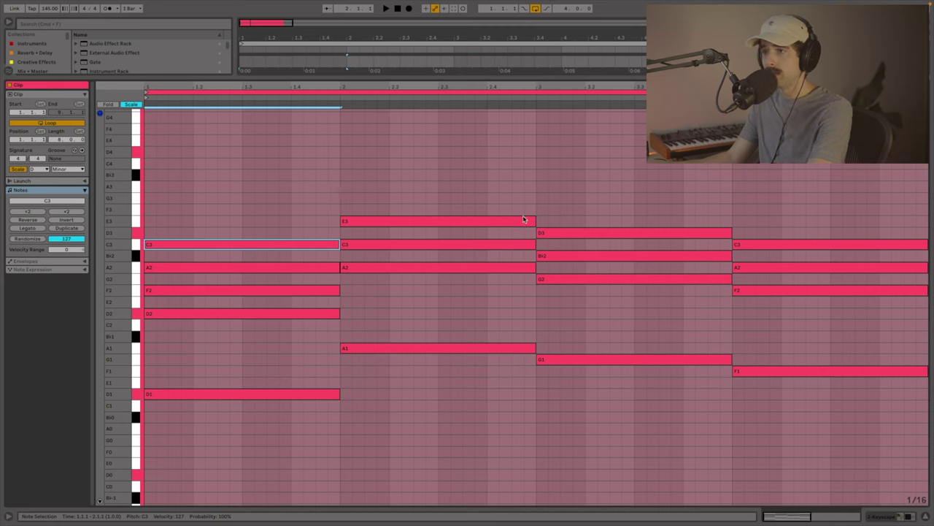
{"action": "key", "text": "space"}
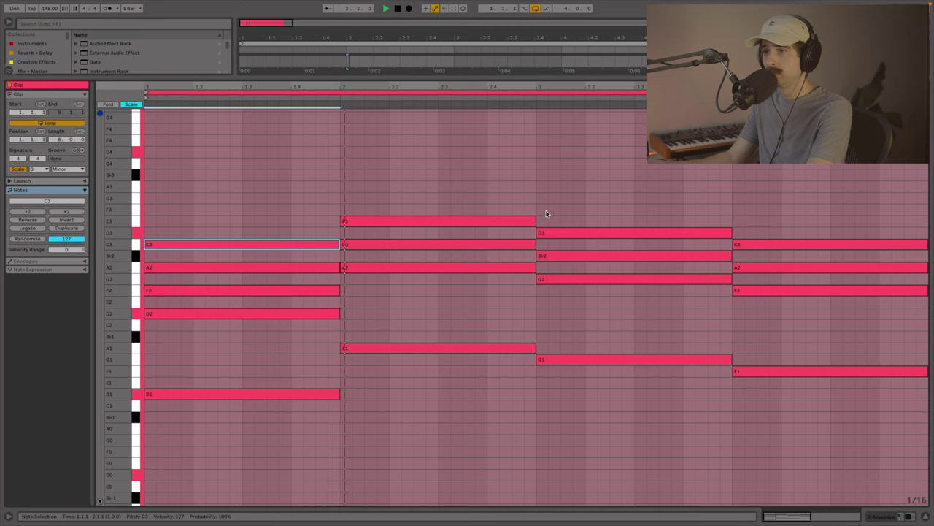
{"action": "key", "text": "space"}
{"action": "double_click", "coordinate": [345, 198]}
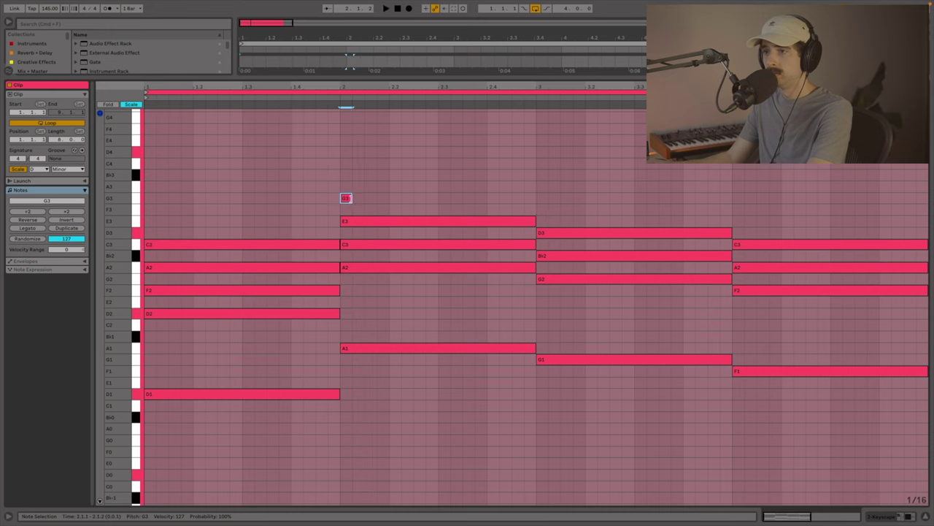
{"action": "left_click_drag", "start_coordinate": [350, 198], "coordinate": [537, 199]}
{"action": "key", "text": "space"}
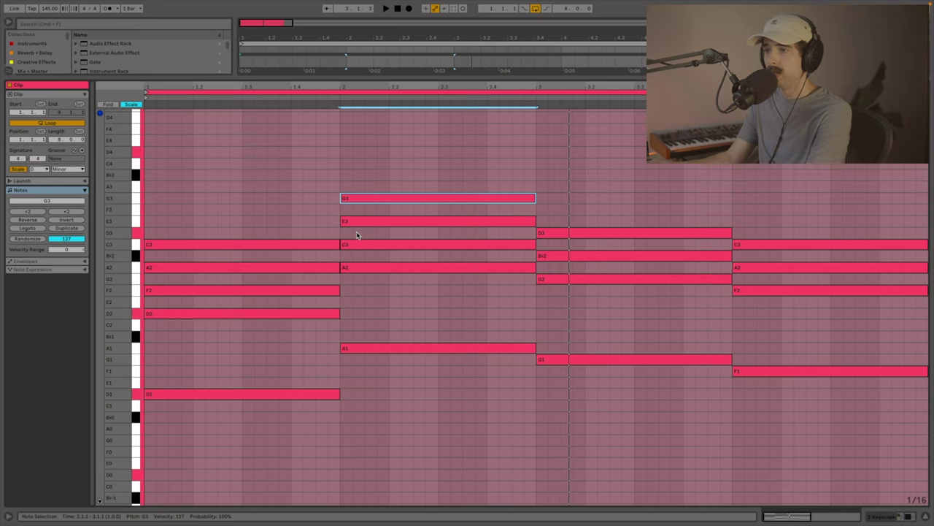
- Drop bar 2's E3 and G3 an octave to E2 and G2
{"action": "left_click_drag", "start_coordinate": [356, 234], "coordinate": [387, 181]}
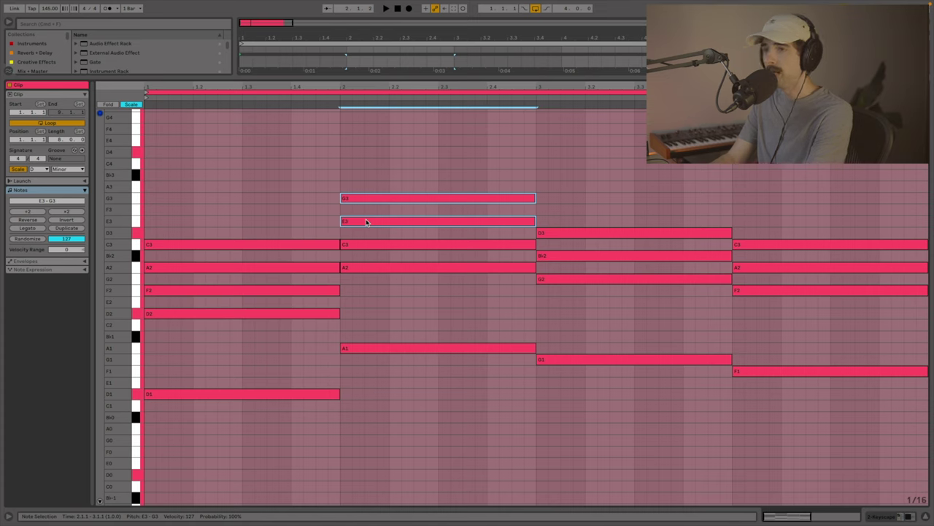
{"action": "key", "text": "shift+Down"}
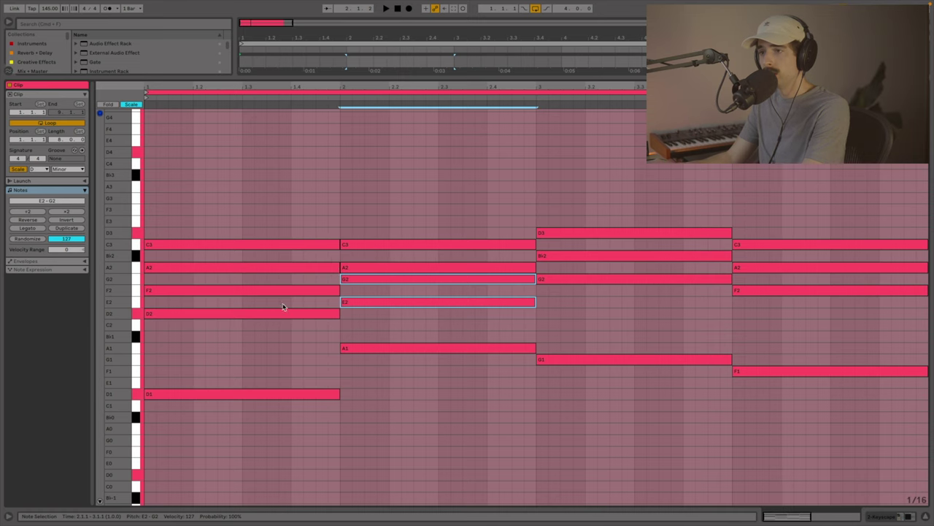
{"action": "left_click_drag", "start_coordinate": [283, 307], "coordinate": [283, 240]}
{"action": "left_click_drag", "start_coordinate": [370, 334], "coordinate": [375, 216]}
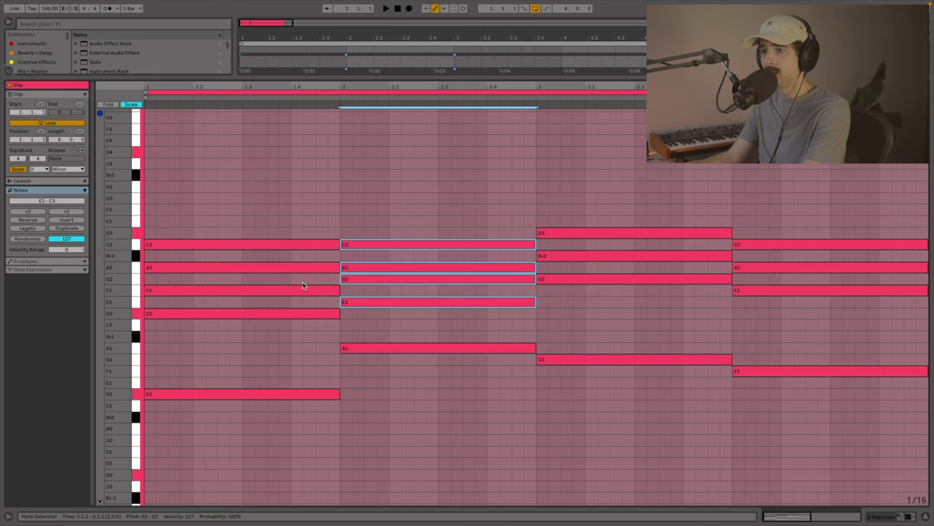
{"action": "left_click", "coordinate": [271, 146]}
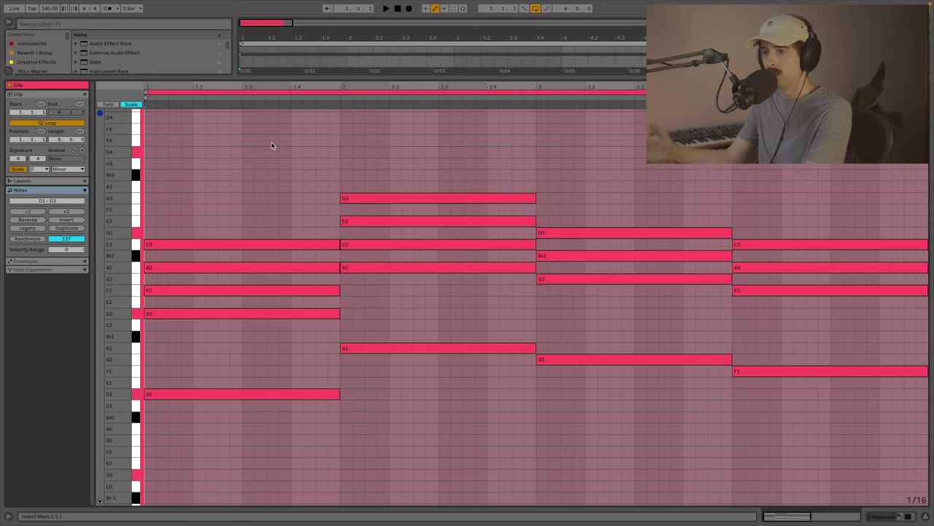
- Compare the old and new bar 2 voicings with undo, redo and playback
{"action": "key", "text": "space"}
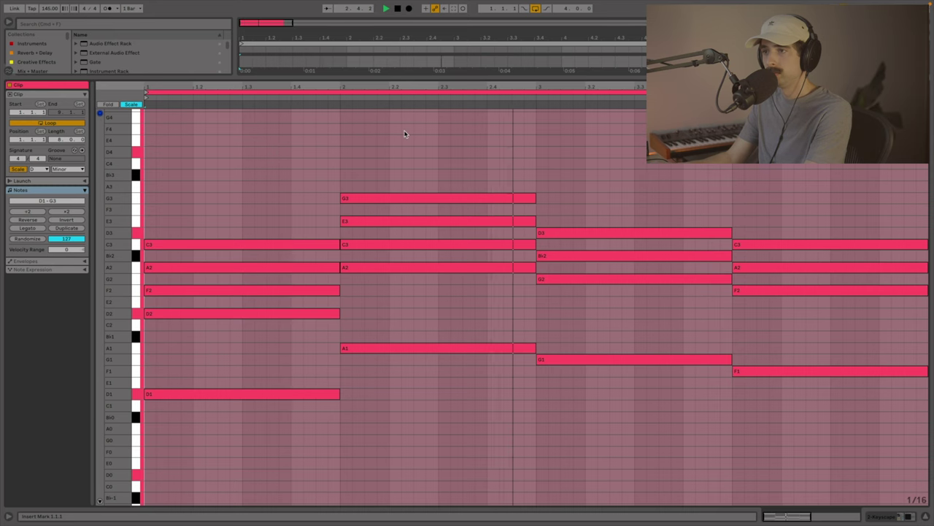
{"action": "key", "text": "space"}
{"action": "key", "text": "super+z"}
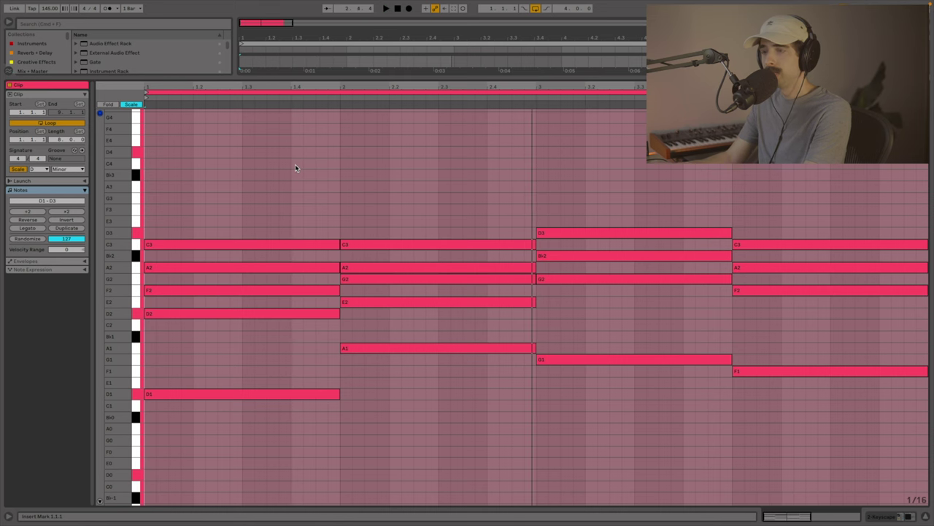
{"action": "left_click", "coordinate": [573, 279]}
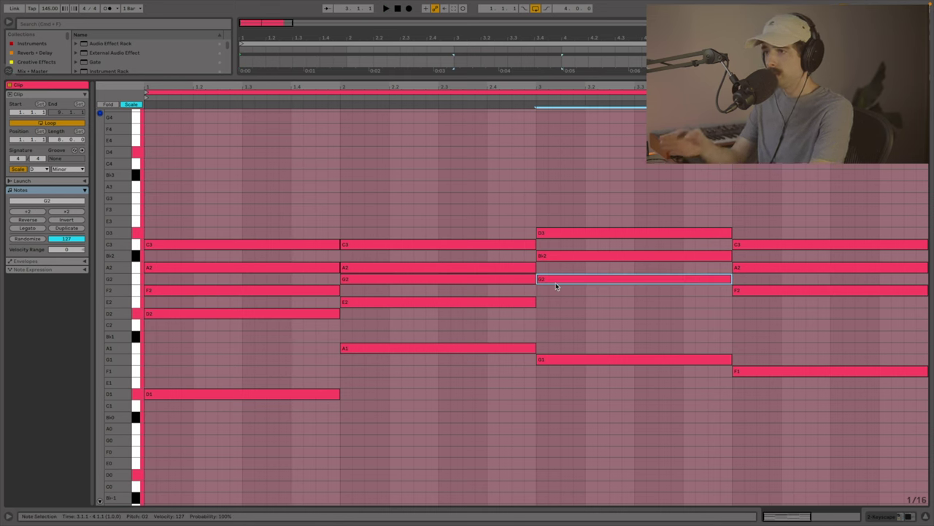
- Raise bar 3's G2 to A2 and play the progression from bar 2
{"action": "left_click", "coordinate": [559, 359]}
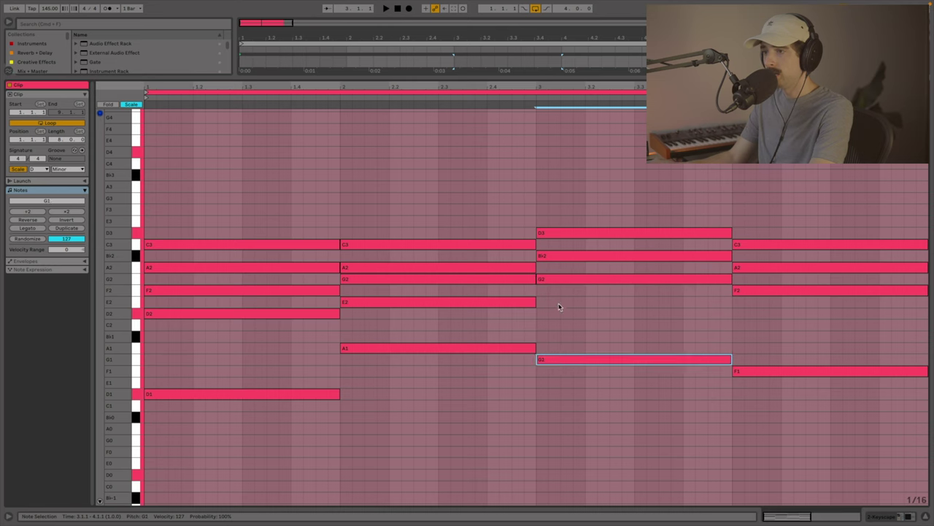
{"action": "left_click", "coordinate": [564, 280]}
{"action": "key", "text": "Up"}
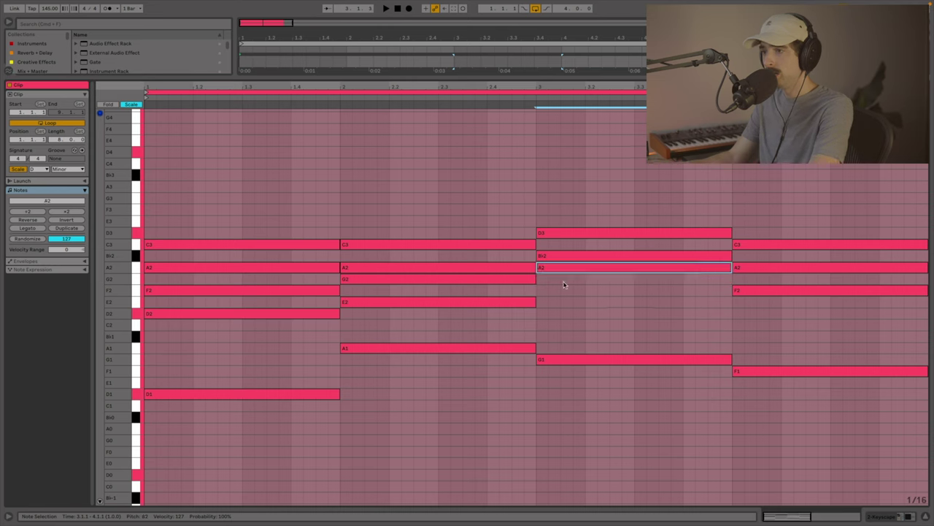
{"action": "left_click", "coordinate": [559, 359]}
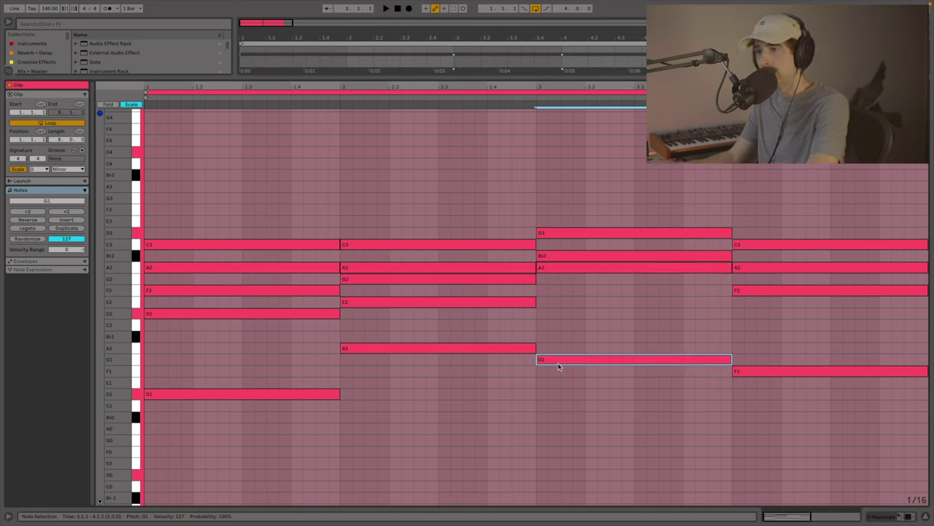
{"action": "left_click", "coordinate": [344, 212]}
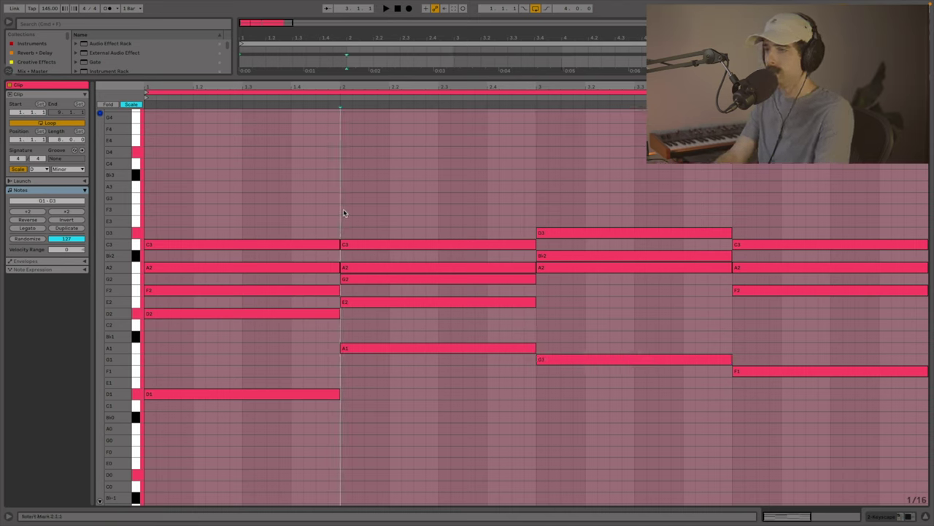
{"action": "key", "text": "space"}
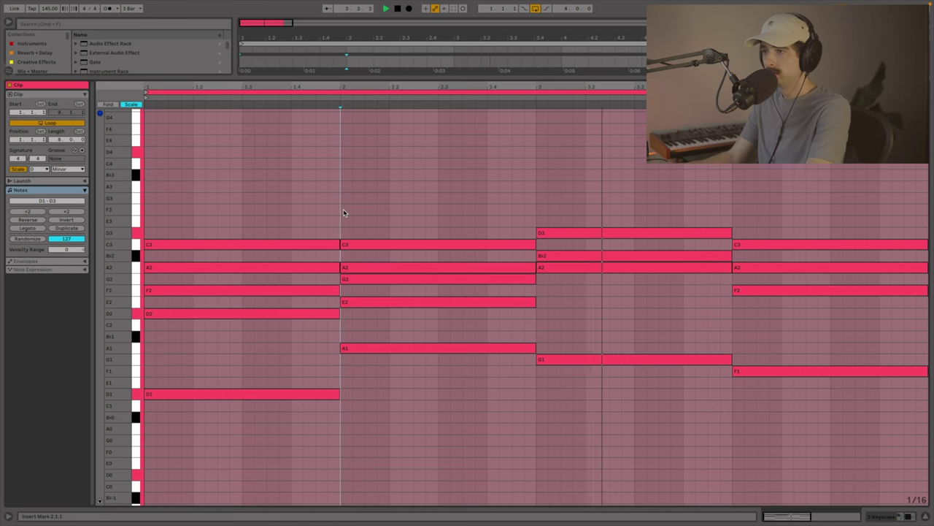
{"action": "key", "text": "space"}
- Add an A2 and a full-bar F3 to bar 3, then drop F3 and D3 an octave
{"action": "double_click", "coordinate": [549, 282]}
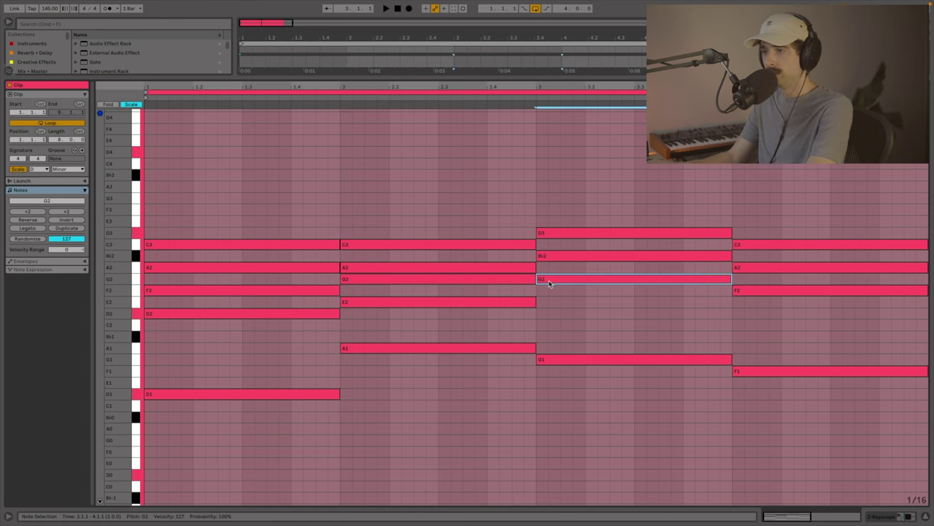
{"action": "left_click_drag", "start_coordinate": [549, 282], "coordinate": [550, 274]}
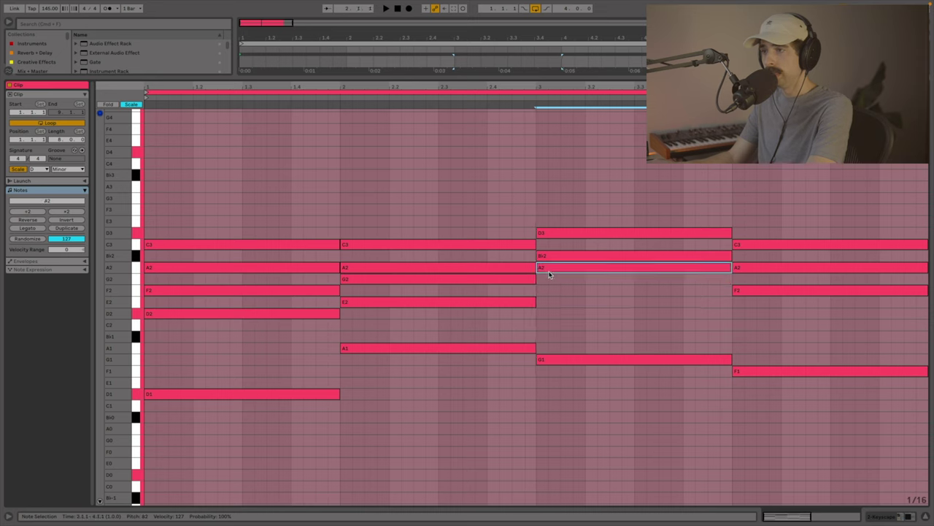
{"action": "left_click", "coordinate": [541, 211]}
{"action": "key", "text": "b"}
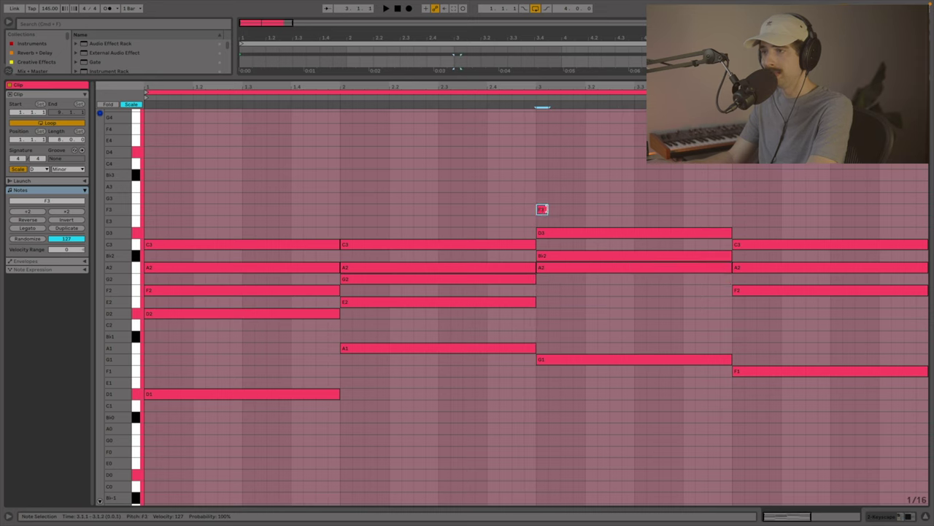
{"action": "left_click_drag", "start_coordinate": [541, 210], "coordinate": [722, 213]}
{"action": "left_click", "coordinate": [719, 232], "text": "shift"}
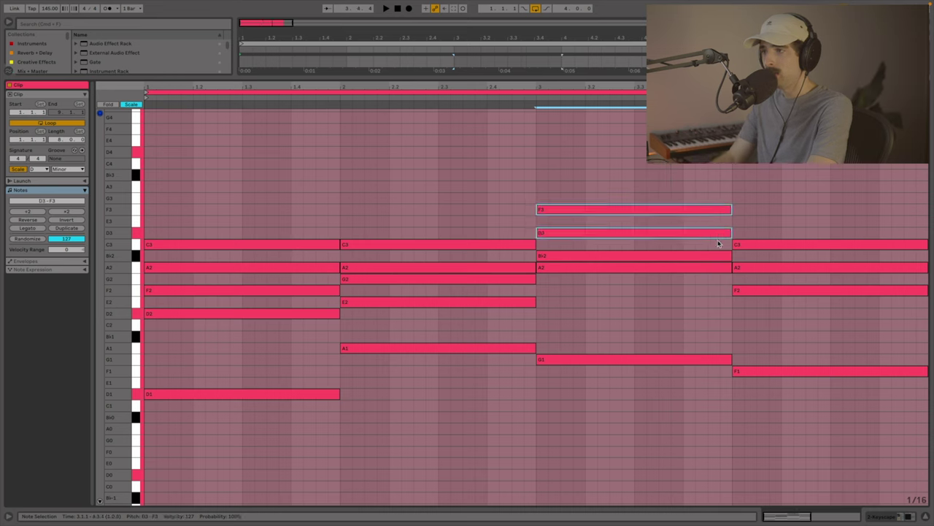
{"action": "key", "text": "shift+Down"}
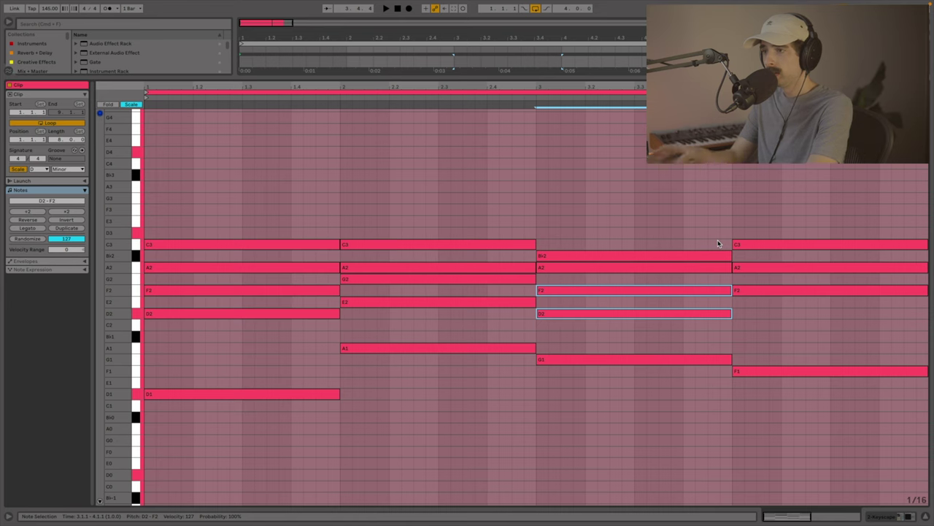
{"action": "left_click", "coordinate": [356, 202]}
- Draw a G2 from bar 4 to the clip end, joining F1, F2, A2 and C3
{"action": "key", "text": "space"}
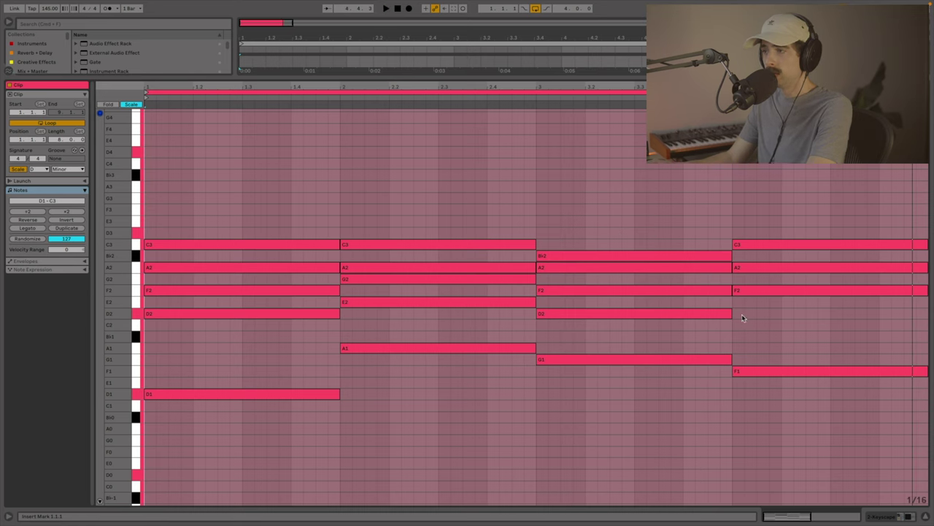
{"action": "left_click", "coordinate": [738, 278]}
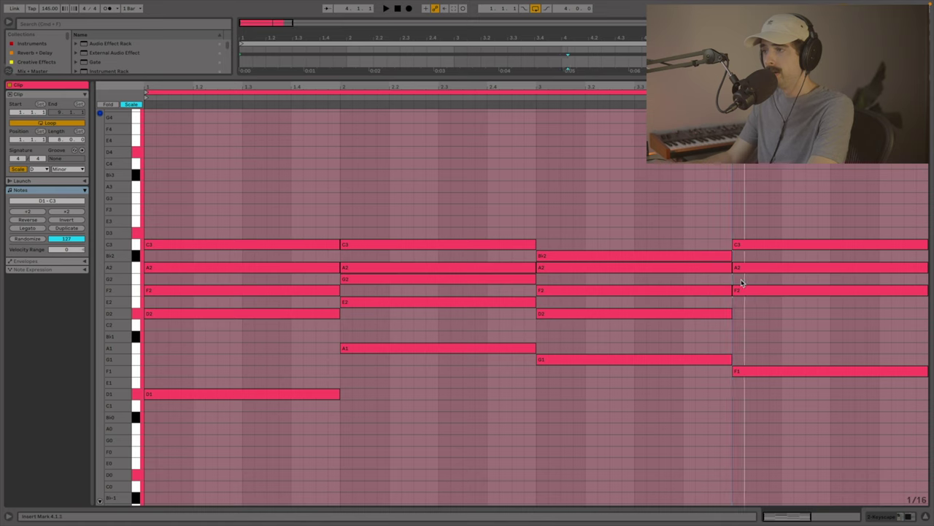
{"action": "left_click_drag", "start_coordinate": [736, 278], "coordinate": [926, 282]}
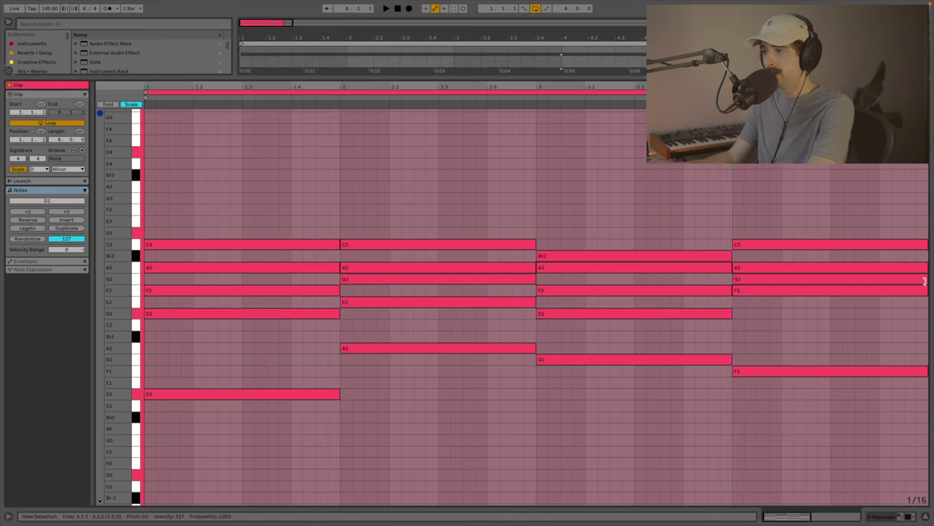
{"action": "left_click", "coordinate": [917, 290]}
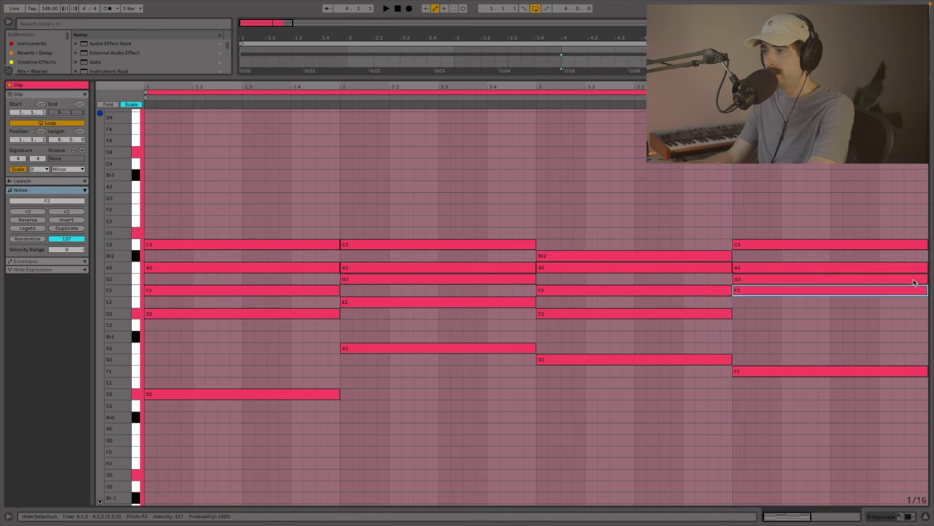
{"action": "left_click", "coordinate": [822, 280]}
{"action": "left_click", "coordinate": [745, 292]}
- Listen back to the whole progression from the clip start
{"action": "left_click", "coordinate": [145, 174]}
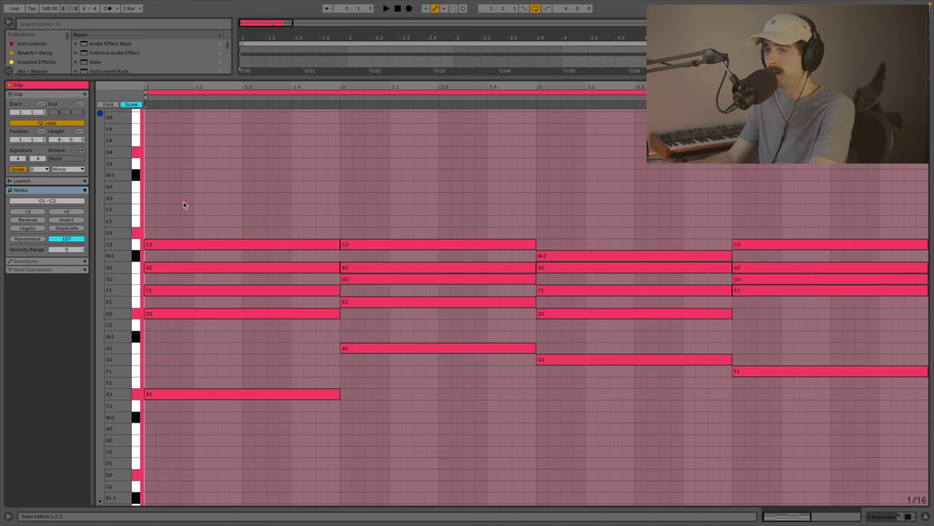
{"action": "scroll", "coordinate": [184, 205], "scroll_direction": "up", "scroll_amount": 2}
{"action": "key", "text": "space"}
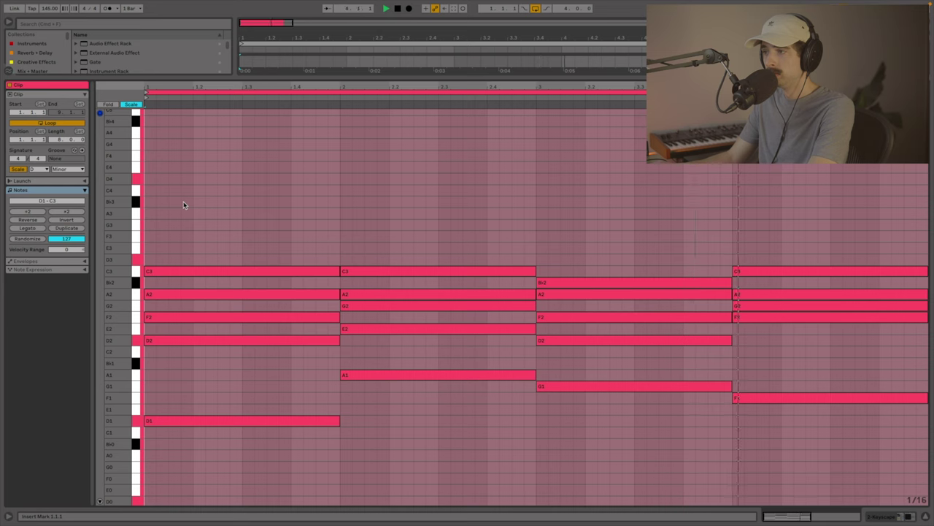
{"action": "key", "text": "space"}
- Lower bar 3's A2 to G2 and play the progression again
{"action": "left_click", "coordinate": [557, 294]}
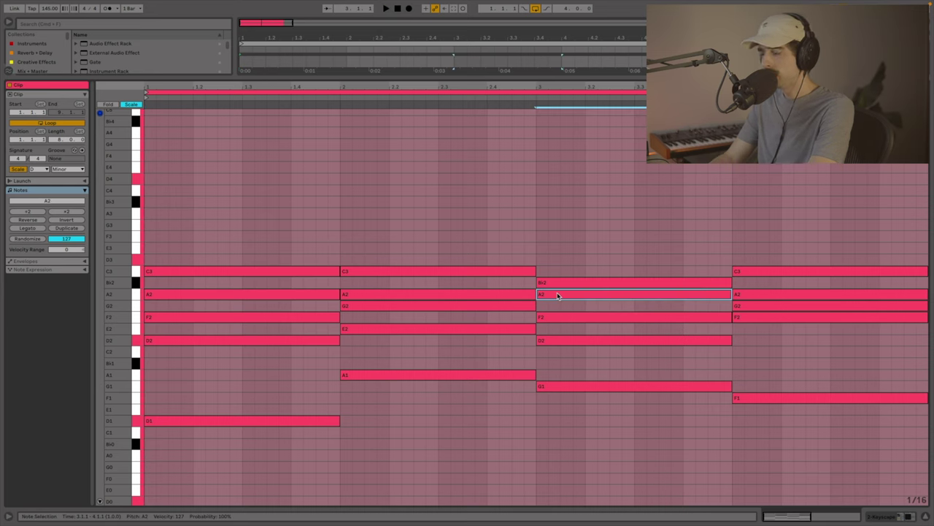
{"action": "key", "text": "Down"}
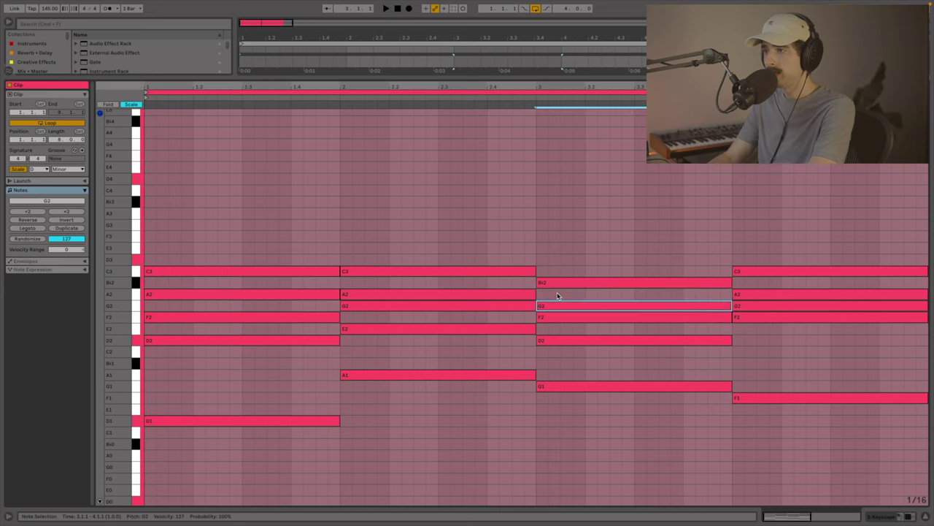
{"action": "left_click", "coordinate": [150, 173]}
{"action": "key", "text": "space"}
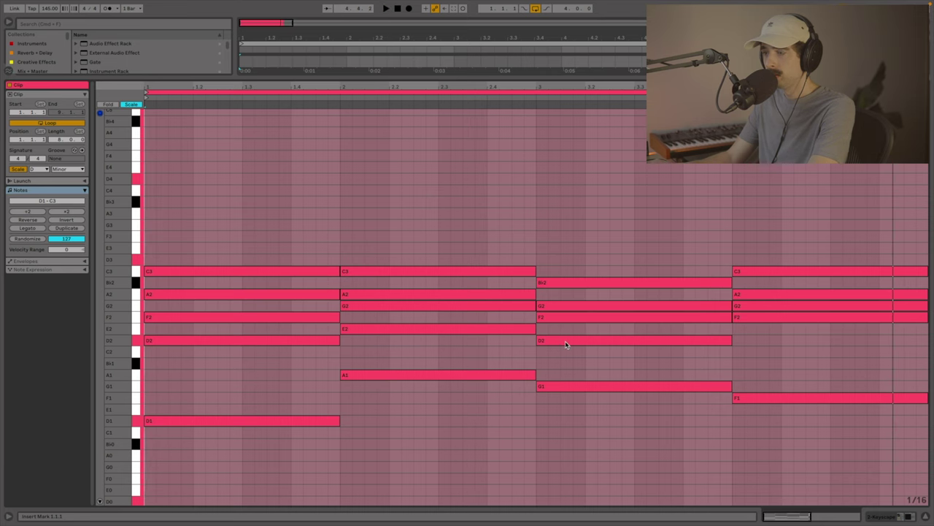
{"action": "left_click", "coordinate": [603, 307]}
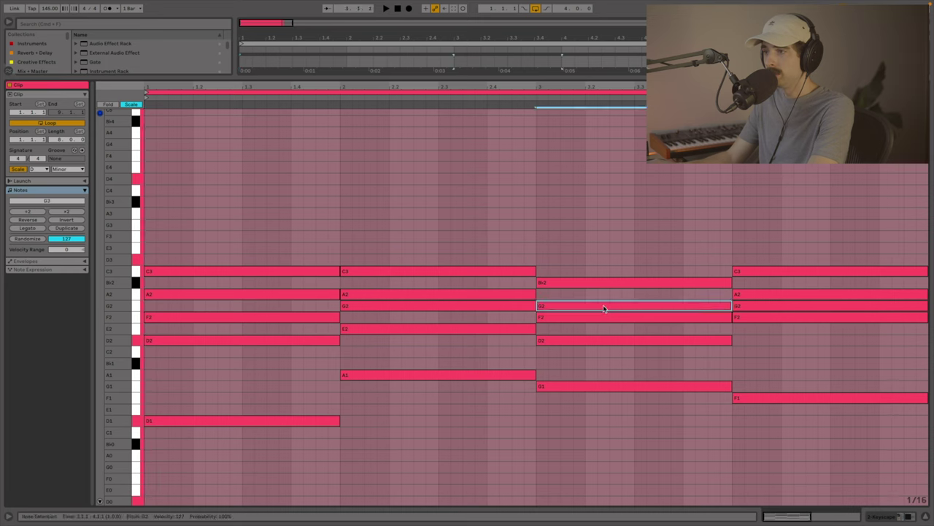
{"action": "left_click", "coordinate": [604, 299]}
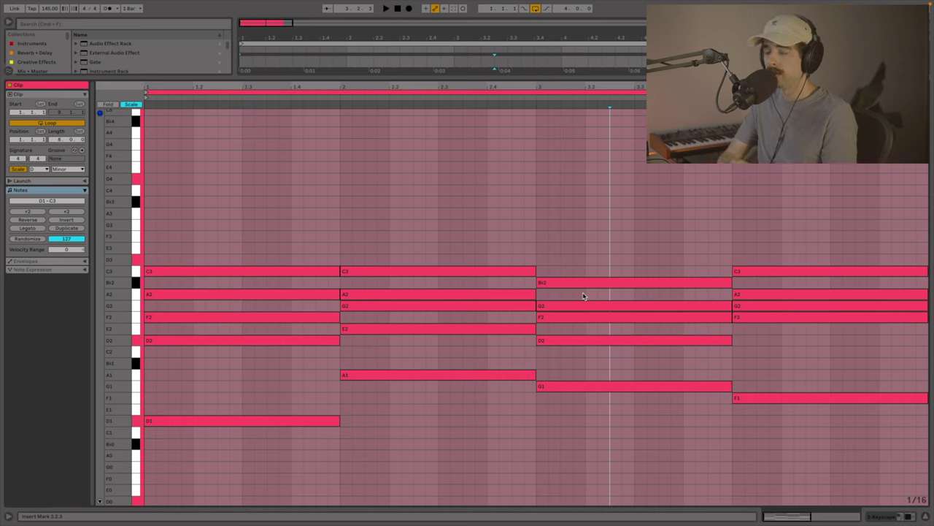
{"action": "left_click", "coordinate": [206, 387]}
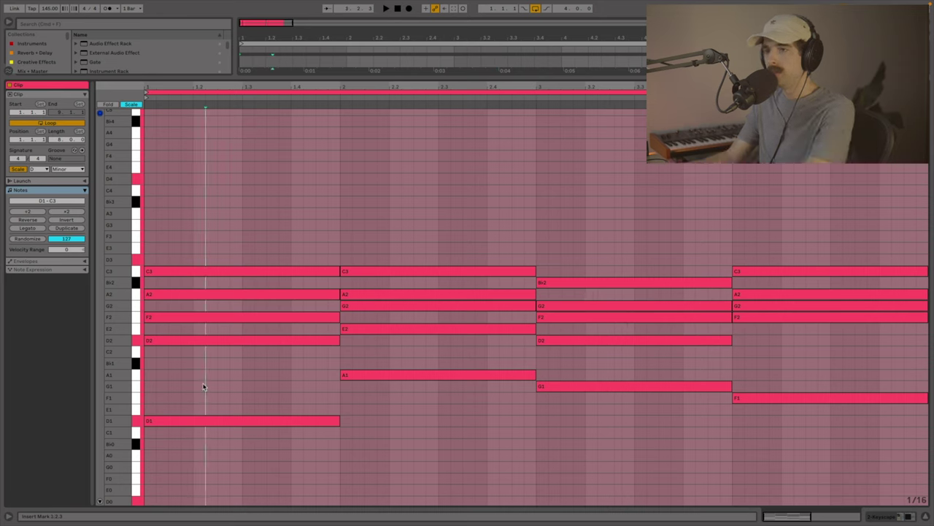
- Start bar 1's F2 and C3 slightly later to strum the D minor chord
{"action": "left_click", "coordinate": [147, 317]}
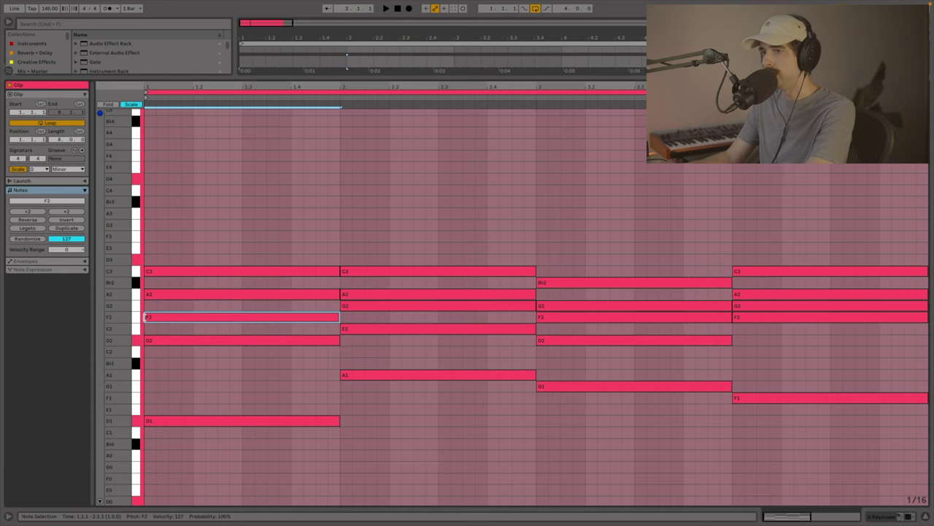
{"action": "left_click_drag", "start_coordinate": [147, 316], "coordinate": [147, 307]}
{"action": "left_click", "coordinate": [147, 294]}
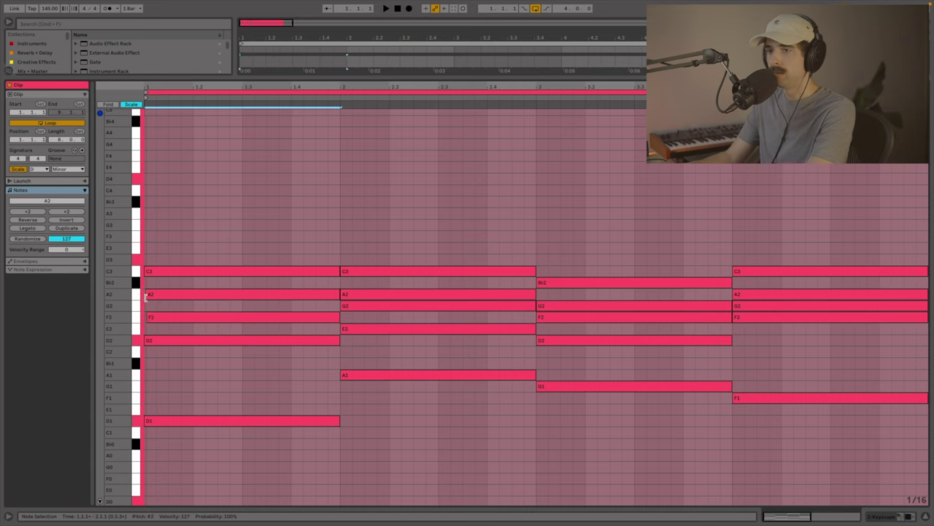
{"action": "left_click", "coordinate": [146, 271]}
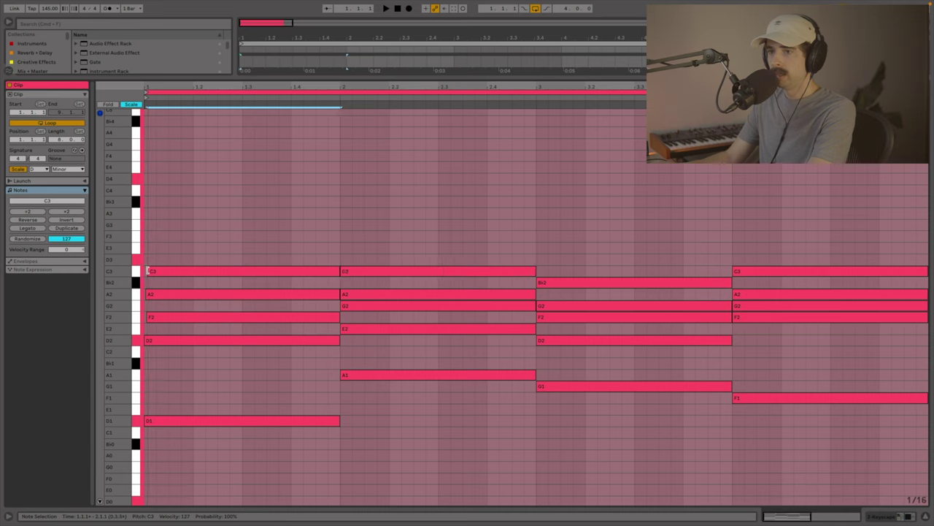
{"action": "left_click_drag", "start_coordinate": [149, 270], "coordinate": [152, 271]}
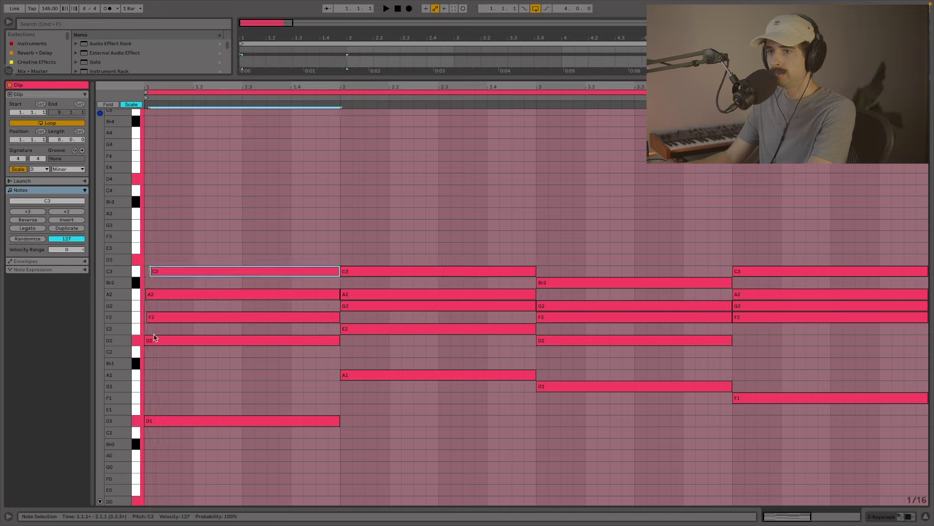
- Delay the starts of E2, G2 and C3 in bar 2 to strum that chord
{"action": "key", "text": "alt+Right"}
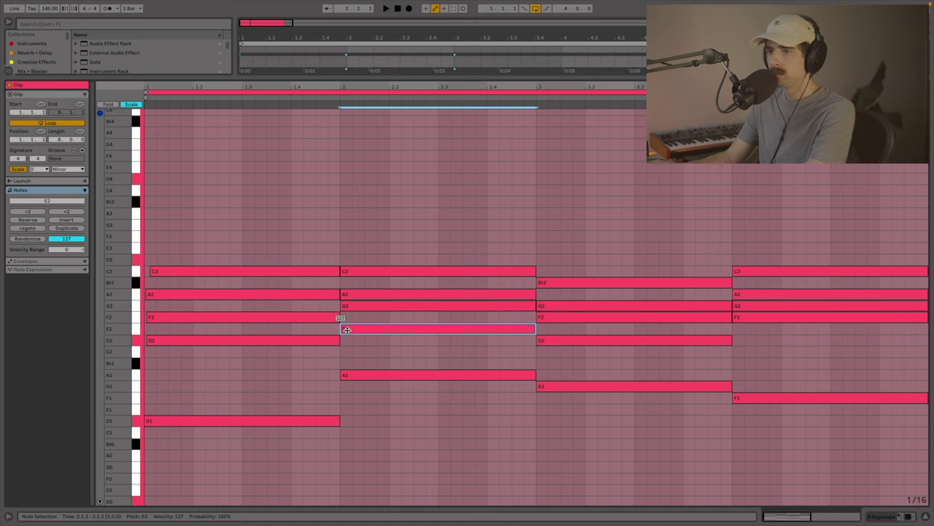
{"action": "left_click_drag", "start_coordinate": [343, 329], "coordinate": [346, 329]}
{"action": "left_click_drag", "start_coordinate": [342, 305], "coordinate": [348, 303]}
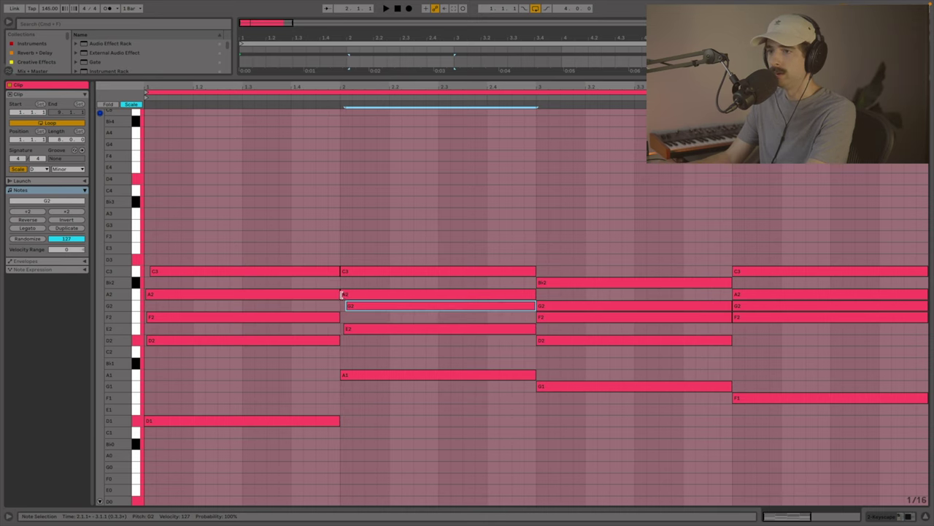
{"action": "left_click", "coordinate": [341, 271]}
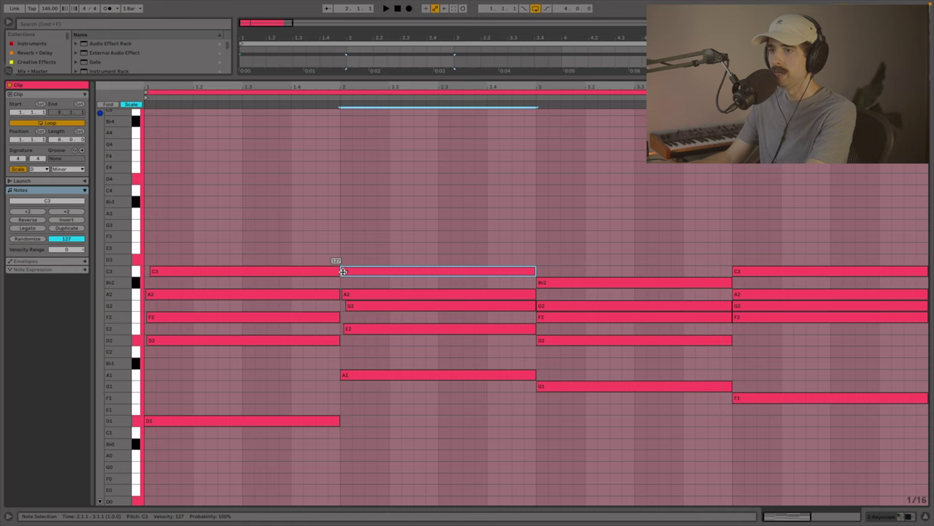
{"action": "left_click_drag", "start_coordinate": [342, 271], "coordinate": [348, 272]}
- Nudge the starts of B♭2 and D2 in bar 3 and G2 and C3 in bar 4 later
{"action": "left_click_drag", "start_coordinate": [538, 281], "coordinate": [540, 306]}
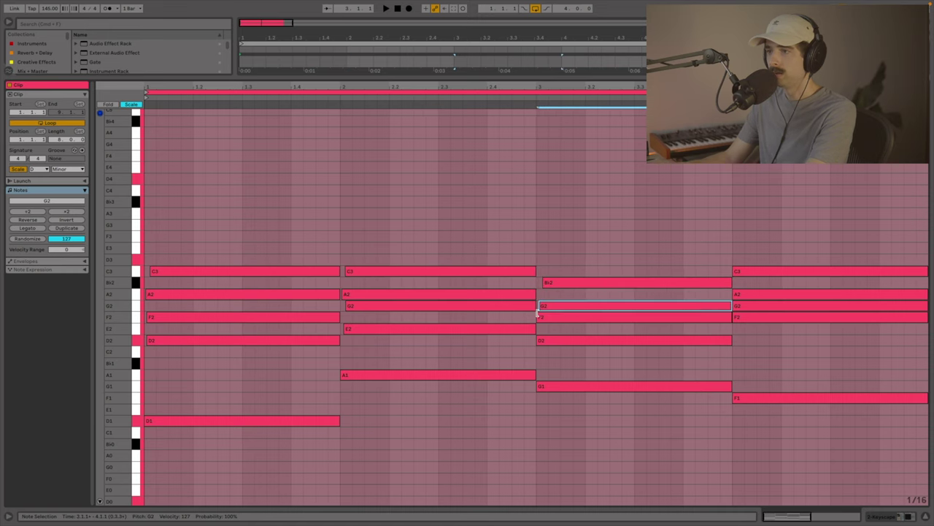
{"action": "left_click", "coordinate": [537, 316]}
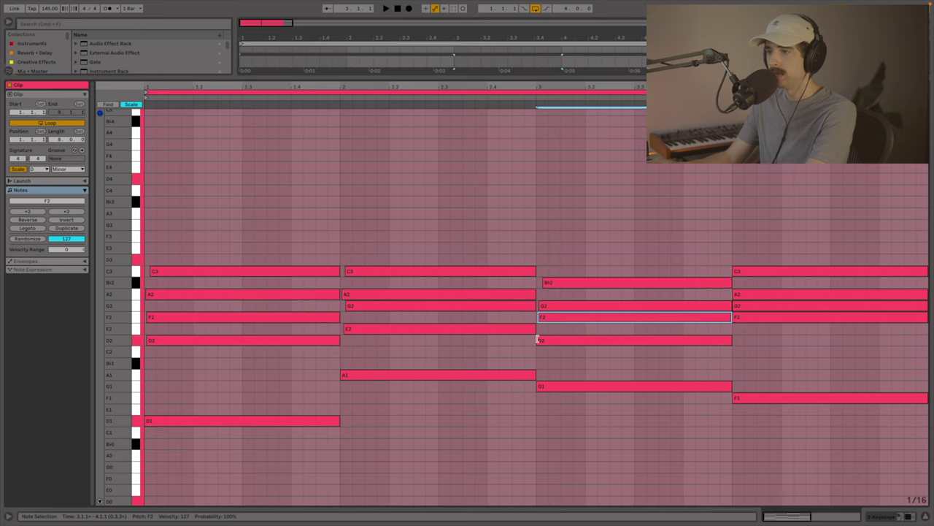
{"action": "left_click_drag", "start_coordinate": [537, 339], "coordinate": [541, 340]}
{"action": "left_click_drag", "start_coordinate": [732, 306], "coordinate": [734, 273]}
{"action": "left_click", "coordinate": [734, 317]}
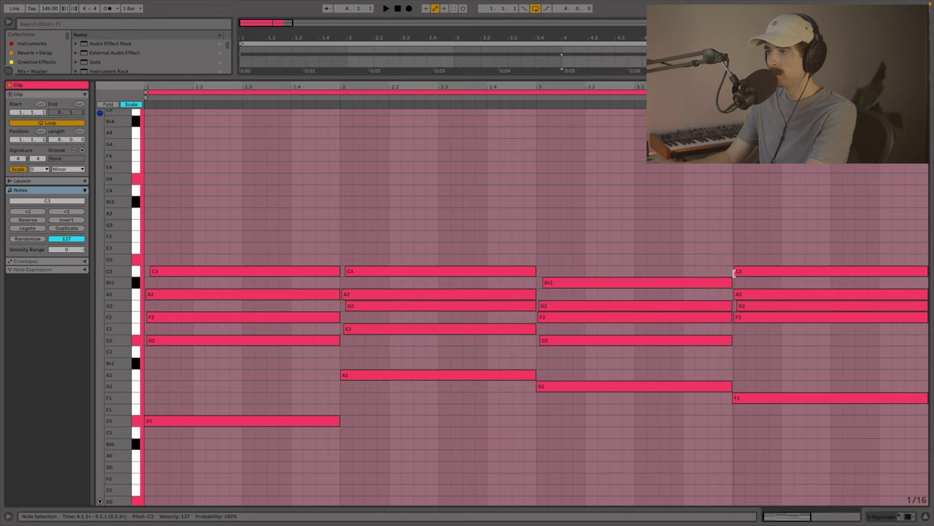
{"action": "left_click", "coordinate": [146, 166]}
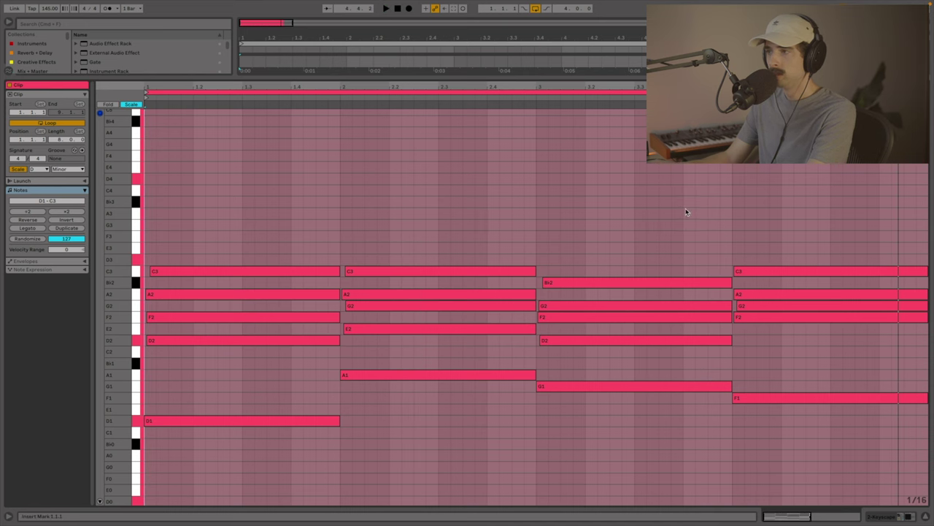
{"action": "left_click", "coordinate": [735, 272]}
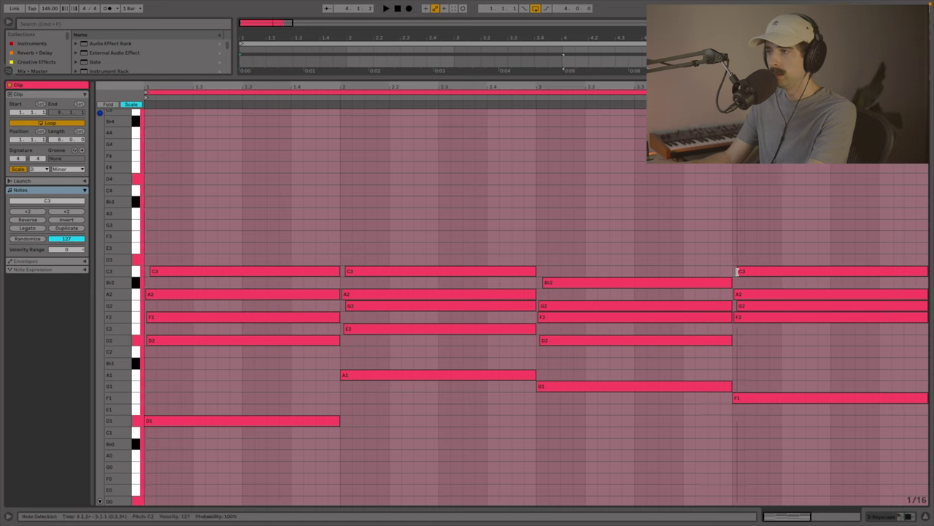
{"action": "left_click", "coordinate": [739, 272]}
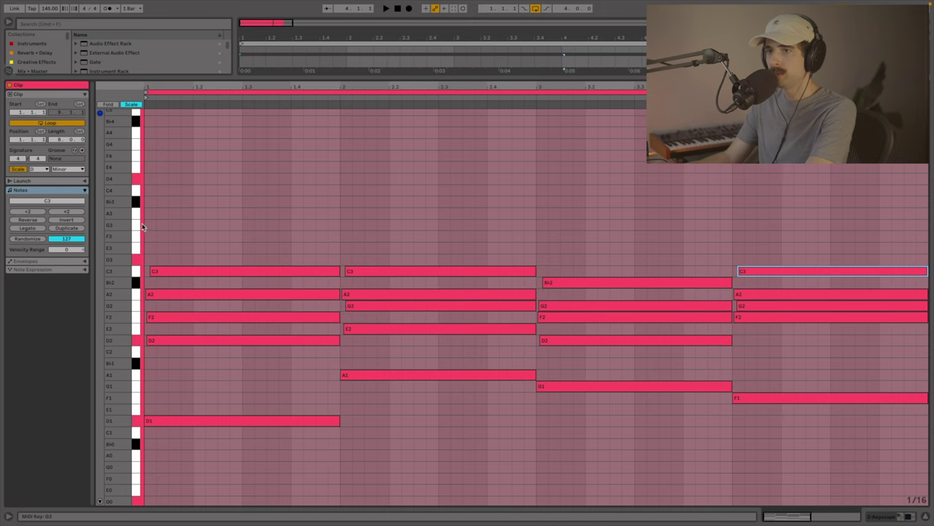
- Draw an E3 at the clip start followed by a short F3, adjusting both lengths
{"action": "left_click_drag", "start_coordinate": [250, 76], "coordinate": [249, 147]}
{"action": "left_click", "coordinate": [136, 271]}
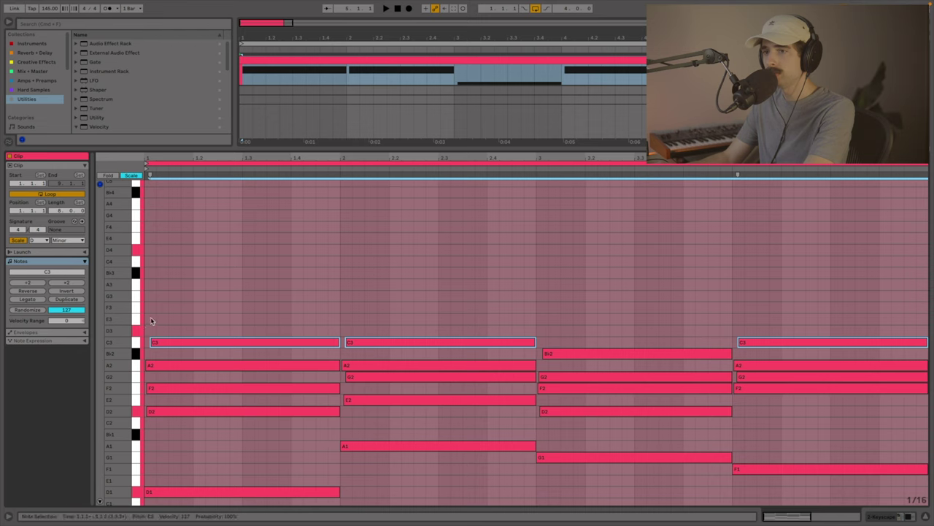
{"action": "double_click", "coordinate": [149, 319]}
{"action": "mouse_move", "coordinate": [155, 319]}
{"action": "left_mouse_down"}
{"action": "mouse_move", "coordinate": [219, 310]}
{"action": "mouse_move", "coordinate": [197, 309]}
{"action": "mouse_move", "coordinate": [248, 309]}
{"action": "mouse_move", "coordinate": [205, 318]}
{"action": "mouse_move", "coordinate": [226, 321]}
{"action": "mouse_move", "coordinate": [246, 309]}
{"action": "mouse_move", "coordinate": [294, 313]}
{"action": "left_mouse_up"}
{"action": "double_click", "coordinate": [199, 307]}
{"action": "key", "text": "space"}
{"action": "key", "text": "space"}
{"action": "left_click_drag", "start_coordinate": [216, 319], "coordinate": [241, 320]}
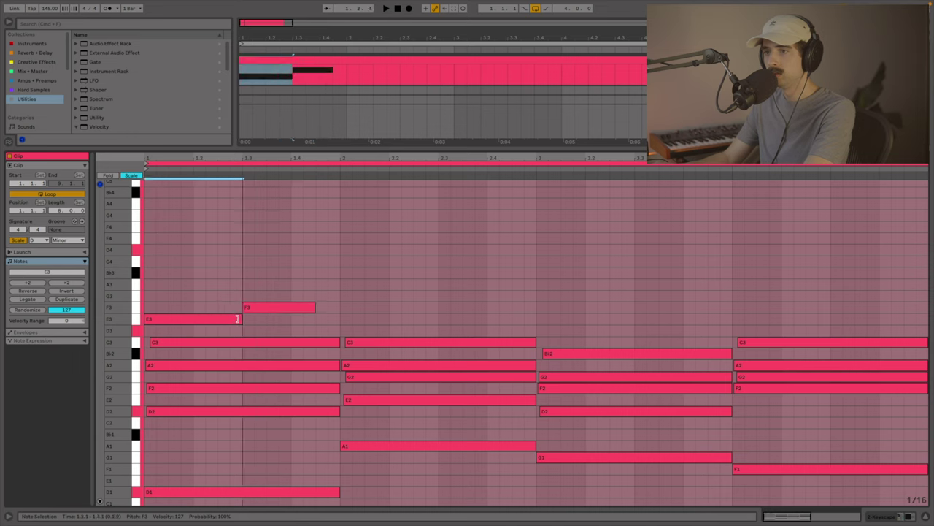
{"action": "left_click_drag", "start_coordinate": [315, 309], "coordinate": [292, 309]}
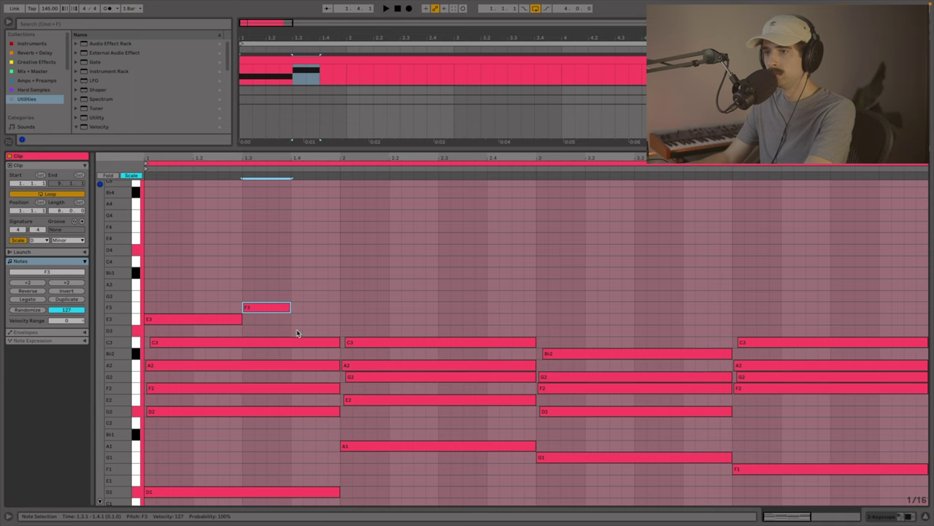
{"action": "left_click", "coordinate": [298, 329]}
- Add a C3 at beat 1.4 and a D3 at bar 2, shifting and resizing them
{"action": "double_click", "coordinate": [297, 342]}
{"action": "left_click_drag", "start_coordinate": [301, 342], "coordinate": [388, 331]}
{"action": "left_click", "coordinate": [350, 329]}
{"action": "double_click", "coordinate": [345, 330]}
{"action": "key", "text": "space"}
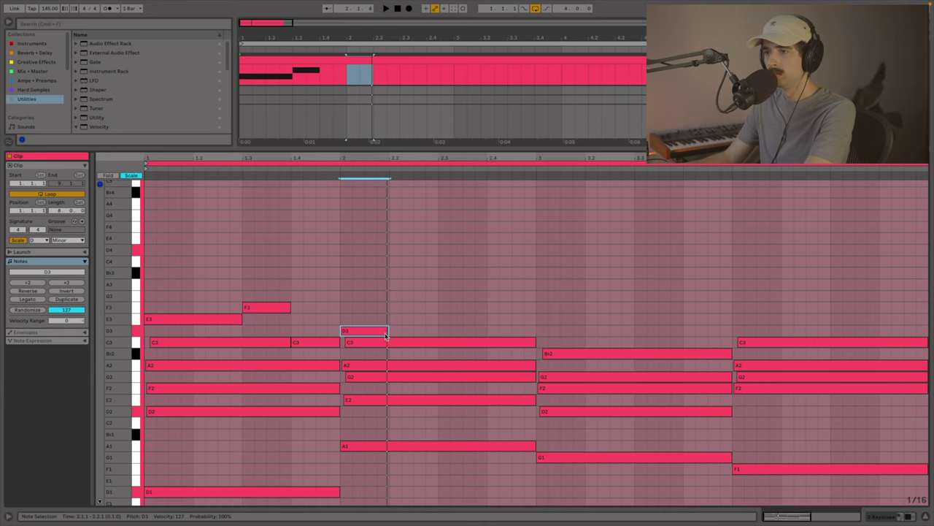
{"action": "left_click_drag", "start_coordinate": [381, 332], "coordinate": [405, 332]}
{"action": "left_click_drag", "start_coordinate": [339, 344], "coordinate": [536, 343]}
{"action": "key", "text": "space"}
{"action": "left_click", "coordinate": [370, 345]}
{"action": "left_click_drag", "start_coordinate": [411, 330], "coordinate": [437, 330]}
- Redraw the C3 notes from beat 1.4 to end exactly on beat 3, then audition
{"action": "double_click", "coordinate": [447, 343]}
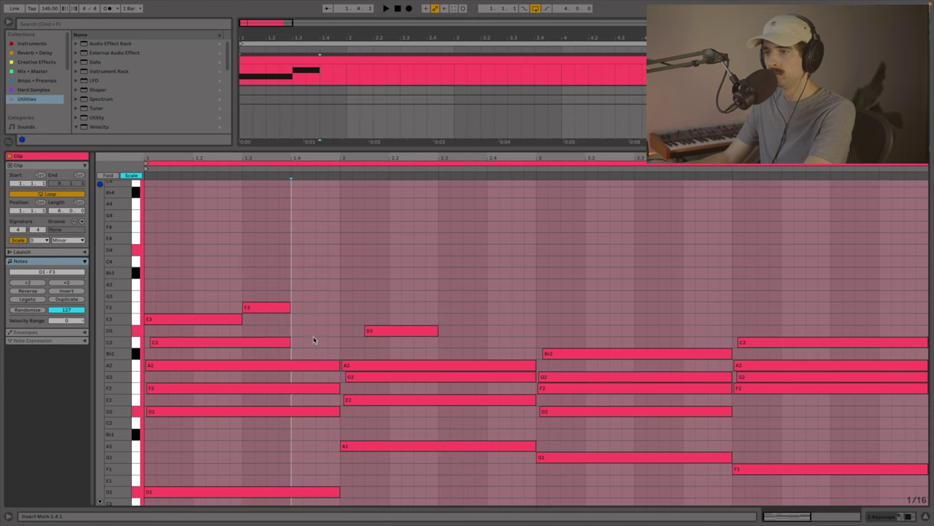
{"action": "left_click_drag", "start_coordinate": [296, 342], "coordinate": [535, 342]}
{"action": "double_click", "coordinate": [447, 343]}
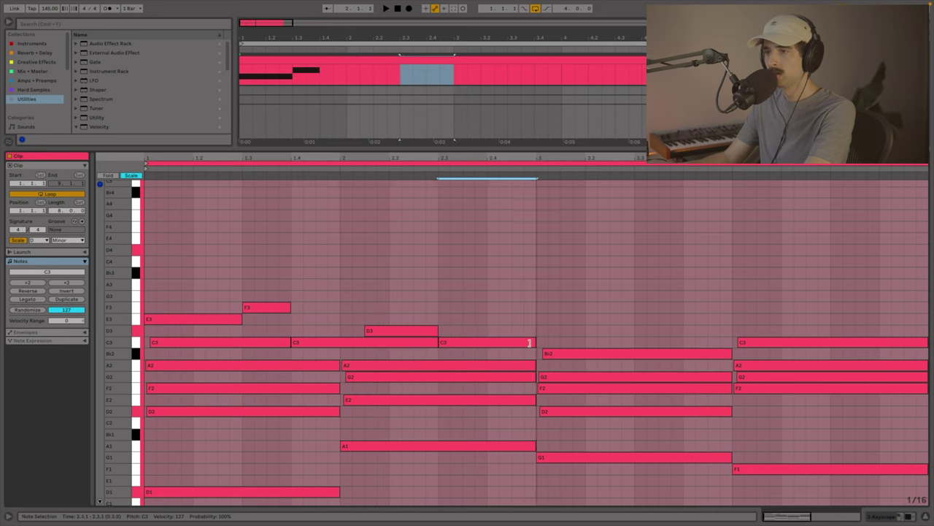
{"action": "left_click_drag", "start_coordinate": [437, 342], "coordinate": [372, 343]}
{"action": "left_click", "coordinate": [436, 329]}
{"action": "left_click", "coordinate": [447, 342]}
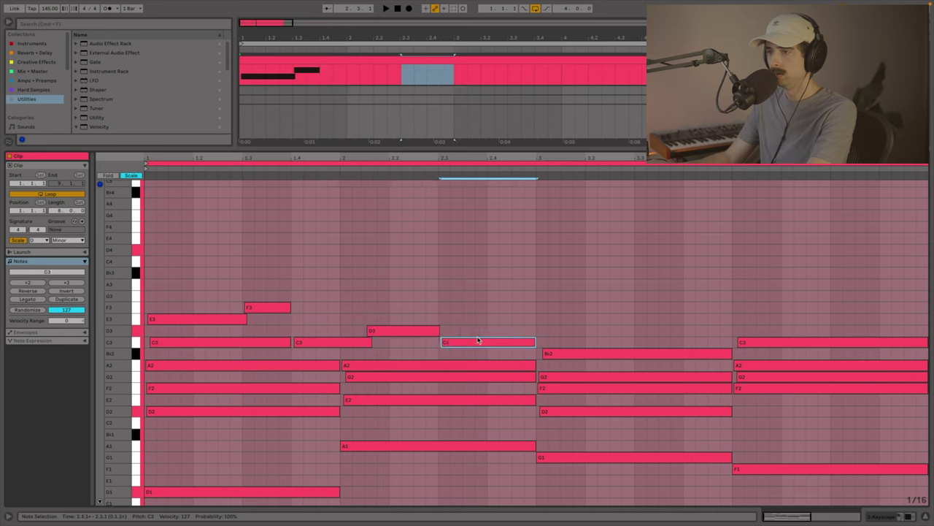
{"action": "left_click_drag", "start_coordinate": [535, 343], "coordinate": [537, 342]}
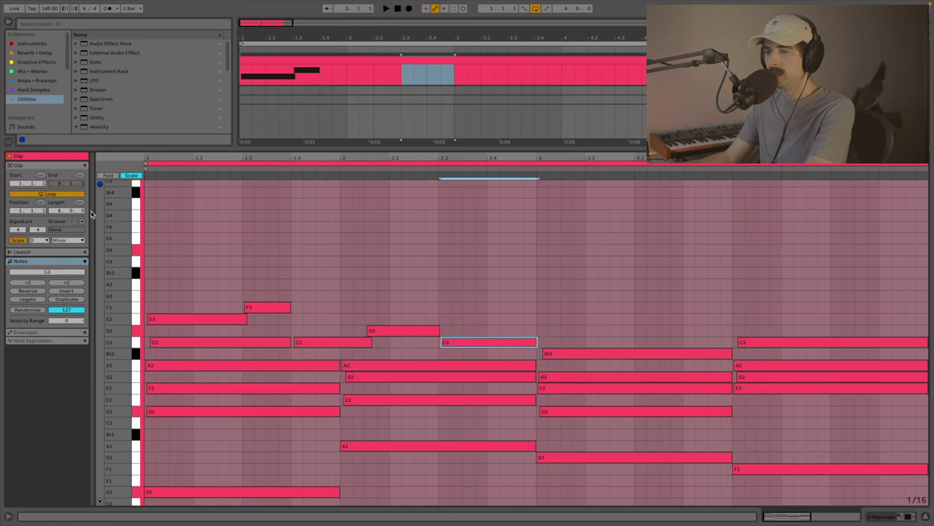
{"action": "key", "text": "space"}
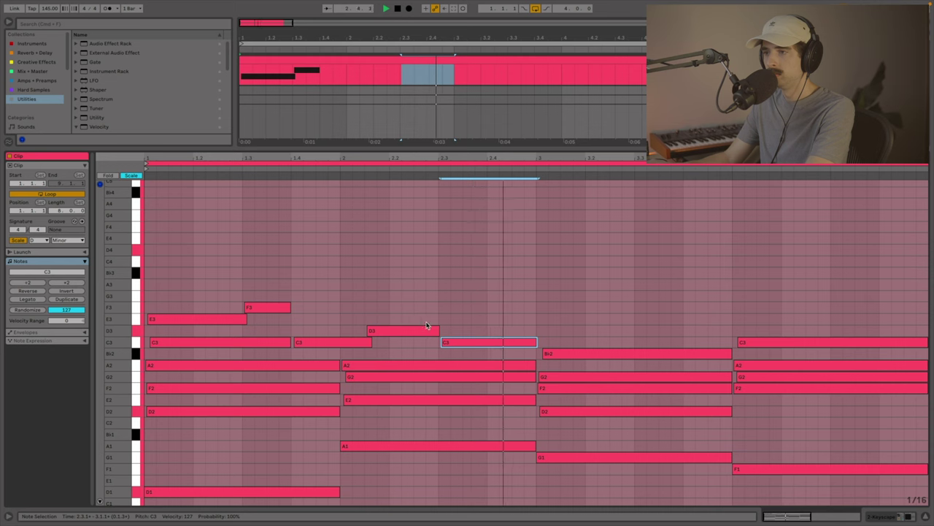
{"action": "key", "text": "space"}
- Duplicate the bars 1–2 melody into bars 3–4 and delete the leftover C3
{"action": "left_click_drag", "start_coordinate": [465, 351], "coordinate": [223, 256]}
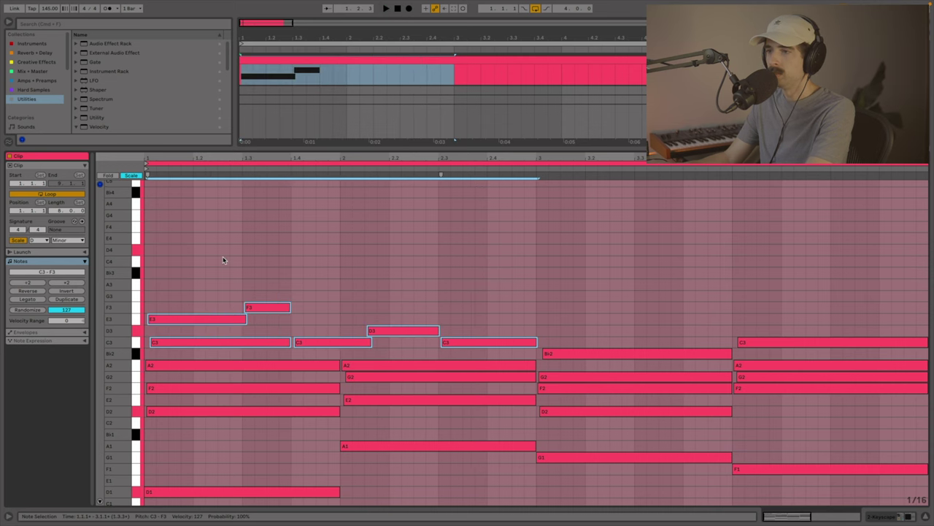
{"action": "key", "text": "super+d"}
{"action": "double_click", "coordinate": [581, 344]}
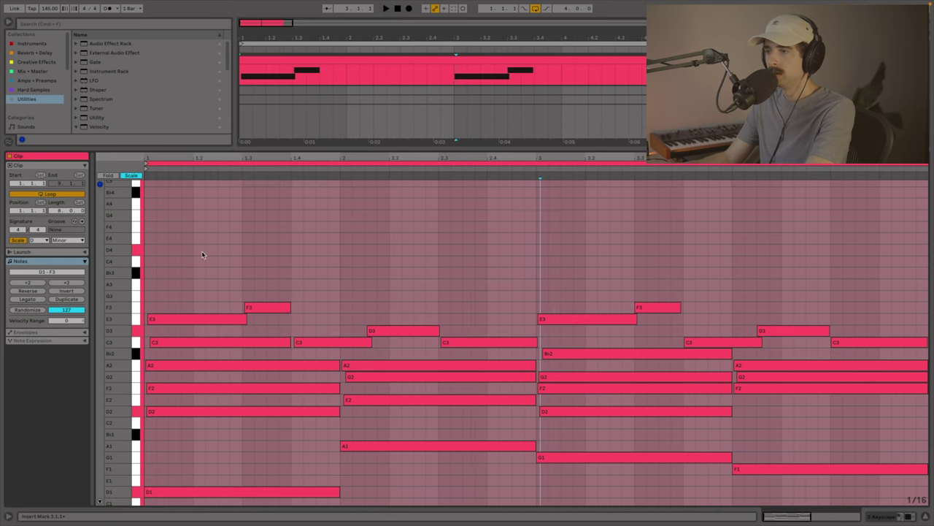
{"action": "double_click", "coordinate": [553, 150]}
{"action": "key", "text": "super+a"}
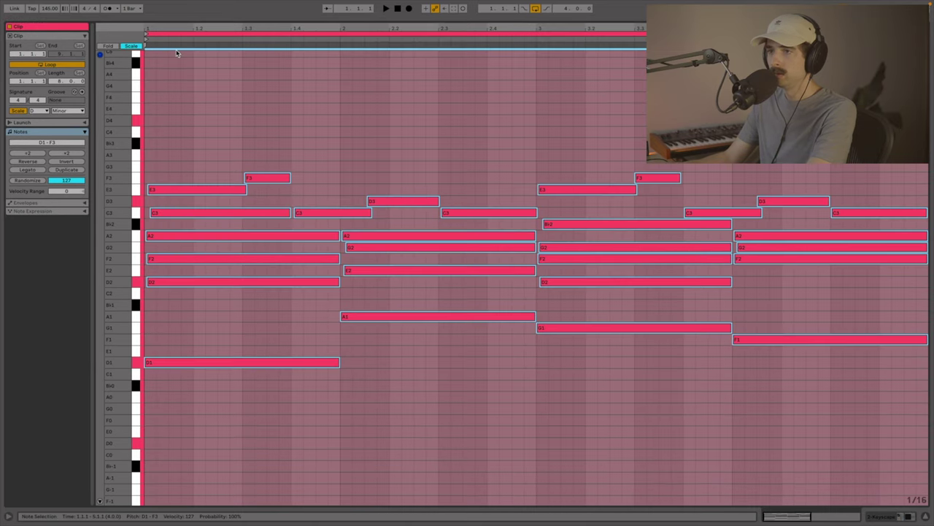
{"action": "key", "text": "space"}
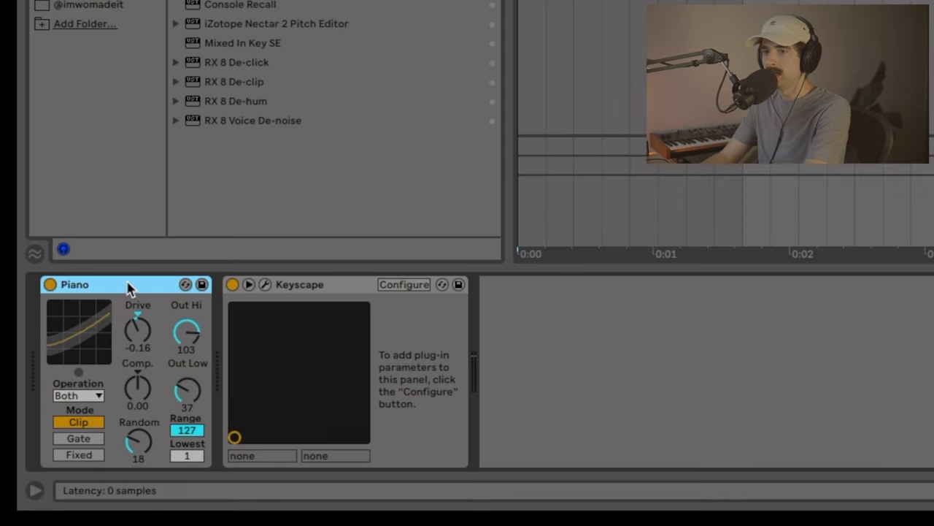
- Bypass the Piano velocity device, play the clip to compare, then re-enable it
{"action": "left_click", "coordinate": [49, 285]}
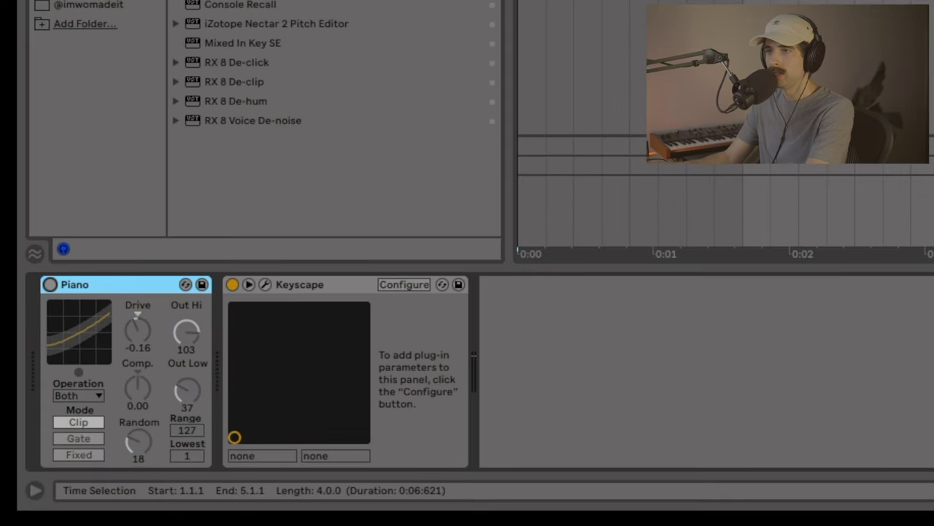
{"action": "key", "text": "space"}
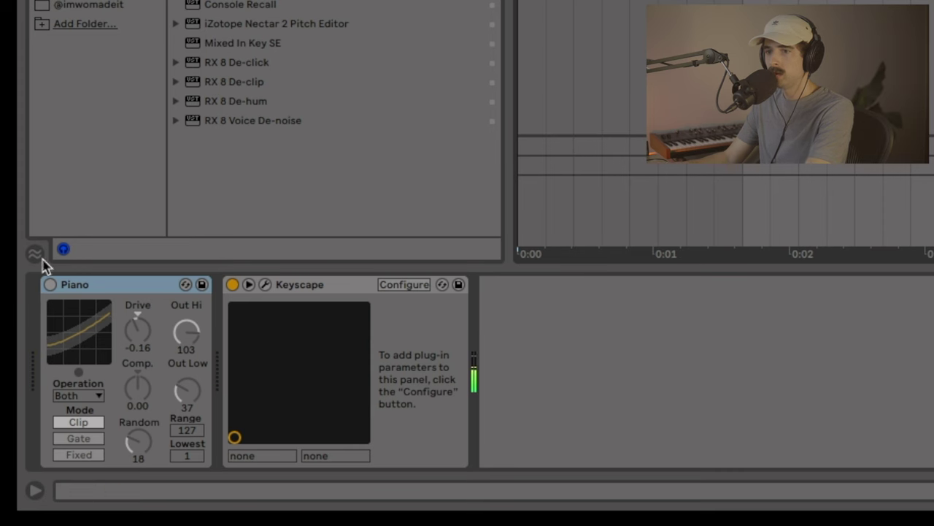
{"action": "left_click", "coordinate": [50, 285]}
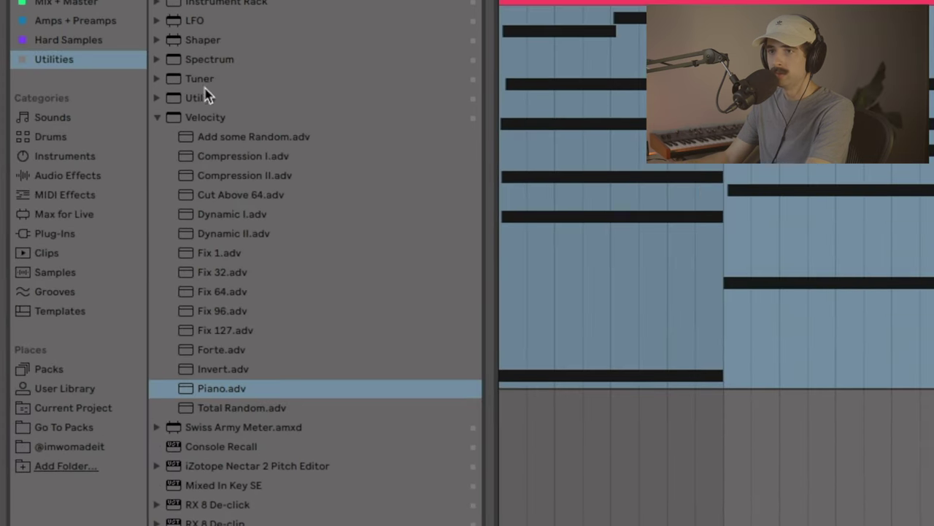
- Reload the Piano.adv Velocity preset onto the track and set Drive to -0.38
{"action": "left_click", "coordinate": [193, 119]}
{"action": "left_click", "coordinate": [193, 388]}
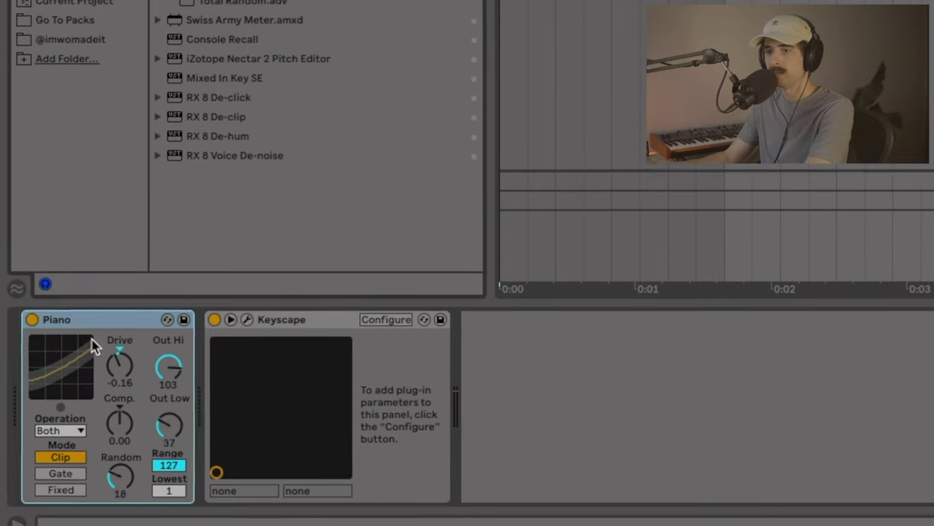
{"action": "left_click_drag", "start_coordinate": [123, 381], "coordinate": [167, 401]}
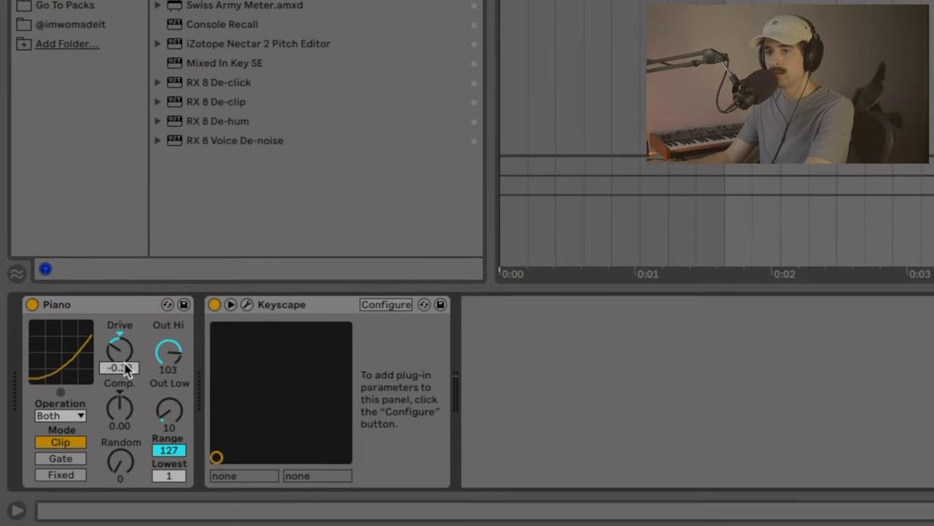
- Adjust Out Low to 51, Drive to -0.16, Out Hi to 80 and Random to 10 during playback
{"action": "left_click_drag", "start_coordinate": [169, 353], "coordinate": [168, 366]}
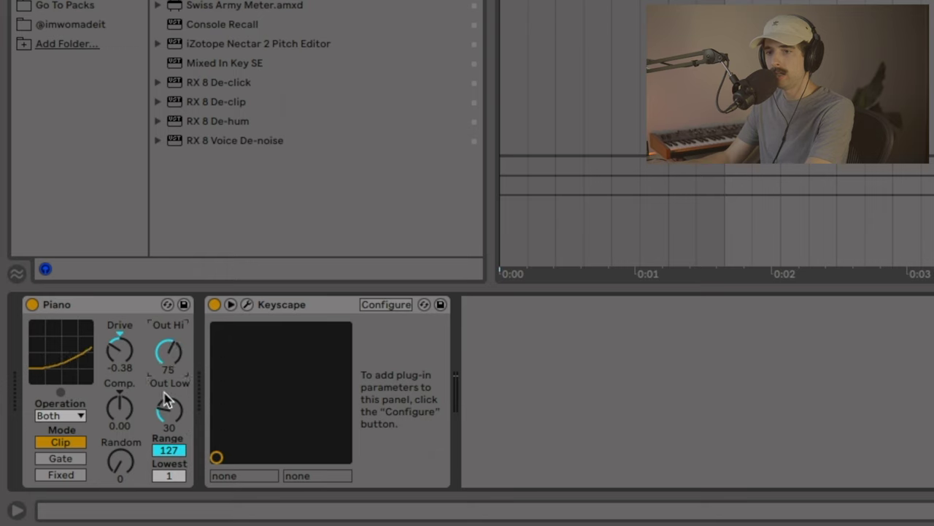
{"action": "left_click_drag", "start_coordinate": [167, 411], "coordinate": [167, 408]}
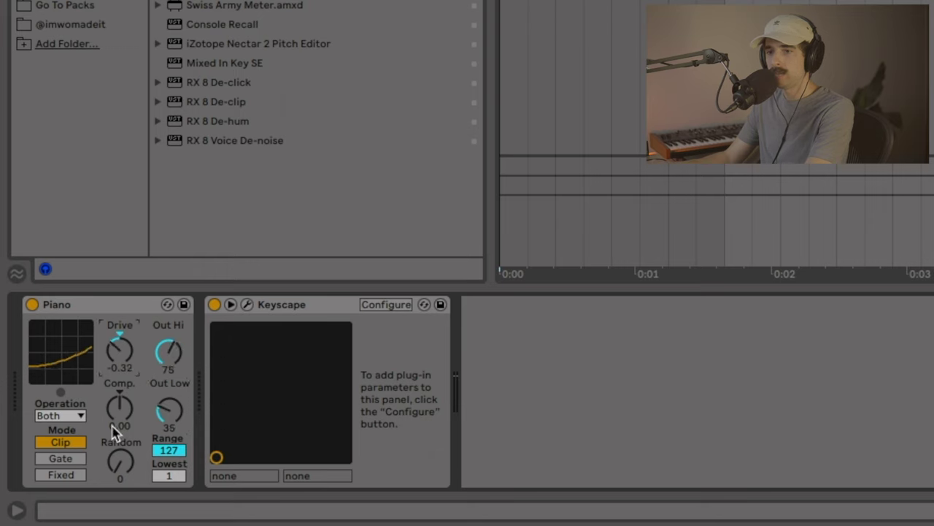
{"action": "left_click_drag", "start_coordinate": [167, 410], "coordinate": [167, 402]}
{"action": "key", "text": "space"}
{"action": "left_click_drag", "start_coordinate": [169, 352], "coordinate": [120, 353]}
{"action": "left_click_drag", "start_coordinate": [169, 413], "coordinate": [169, 409]}
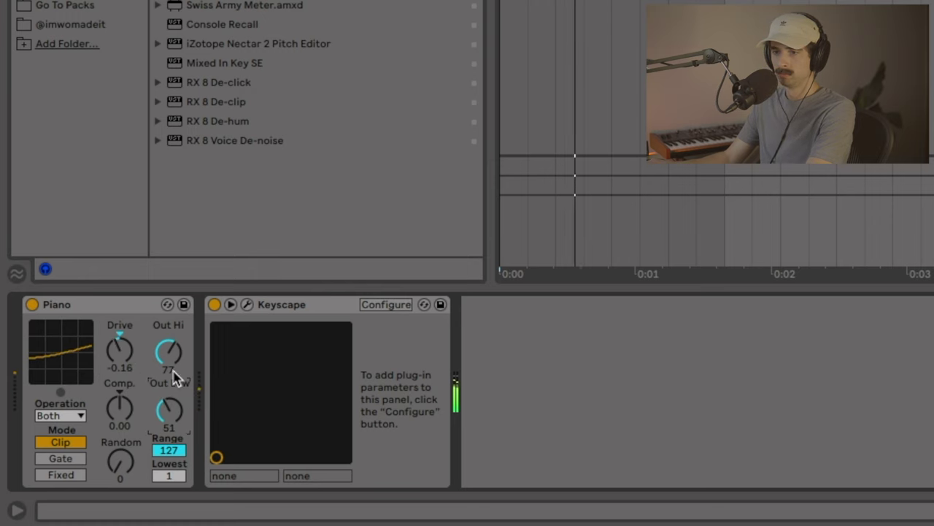
{"action": "left_click_drag", "start_coordinate": [169, 352], "coordinate": [168, 351]}
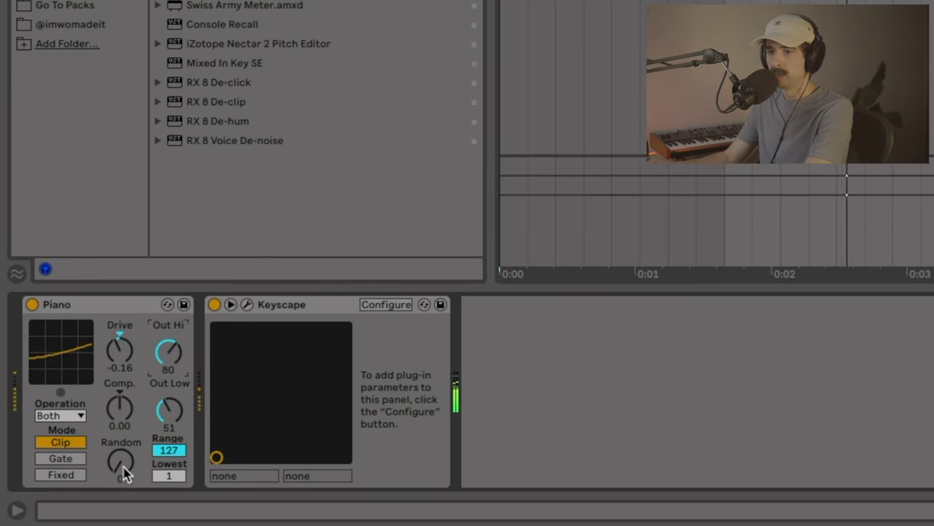
{"action": "left_click_drag", "start_coordinate": [124, 473], "coordinate": [124, 468]}
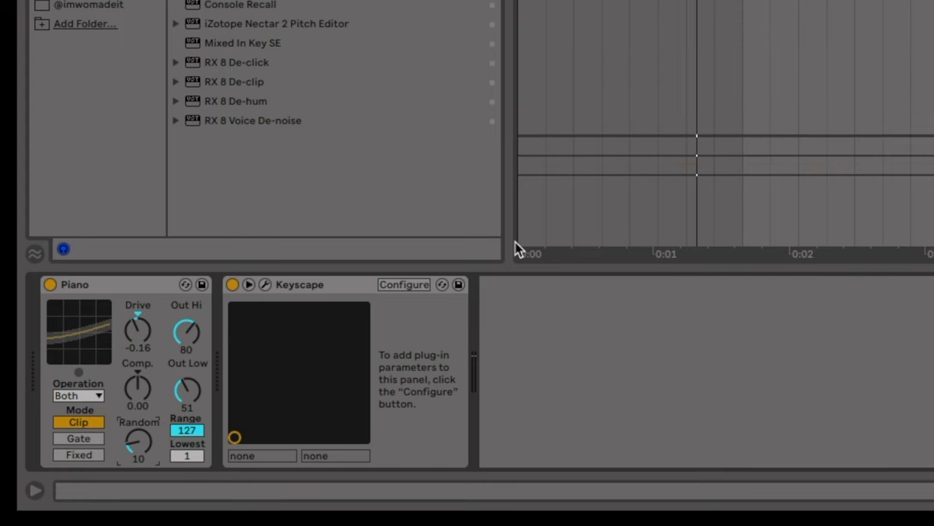
{"action": "left_click", "coordinate": [518, 249]}
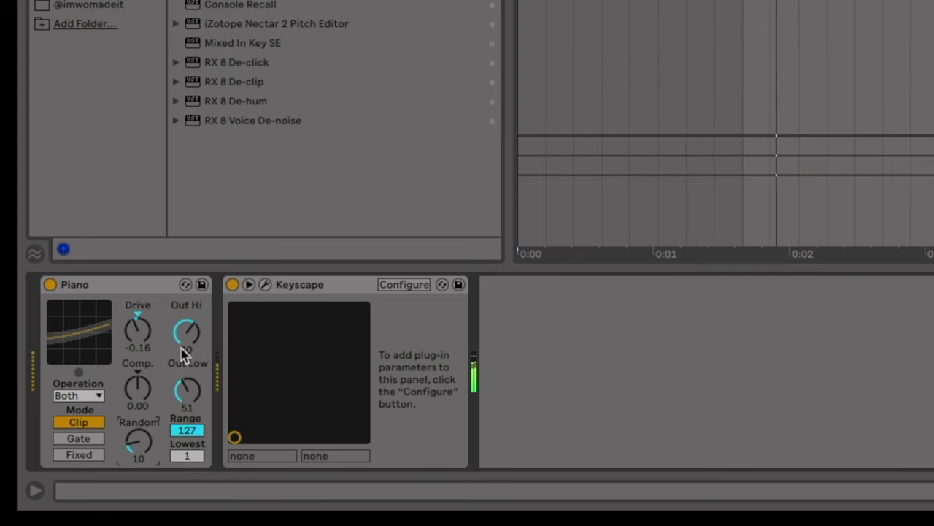